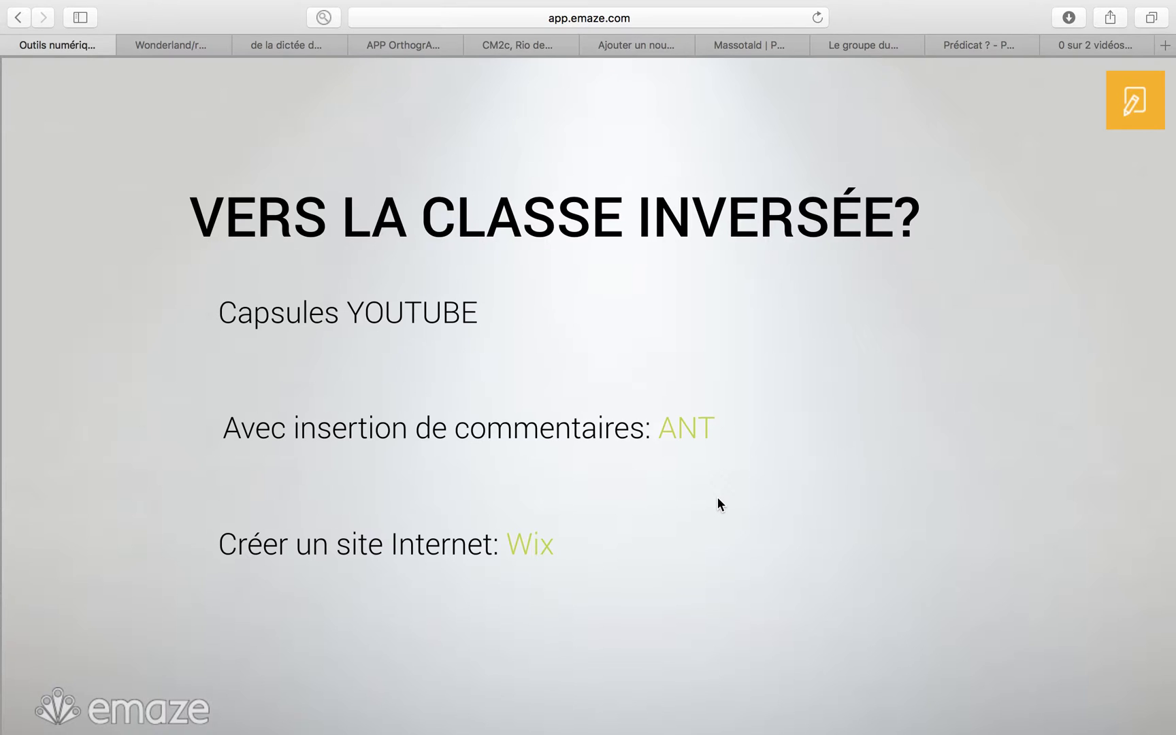
# Step: Switch desktops from the Emaze slide to the browser showing the Wix homepage
pyautogui.hotkey('ctrl', 'Right')
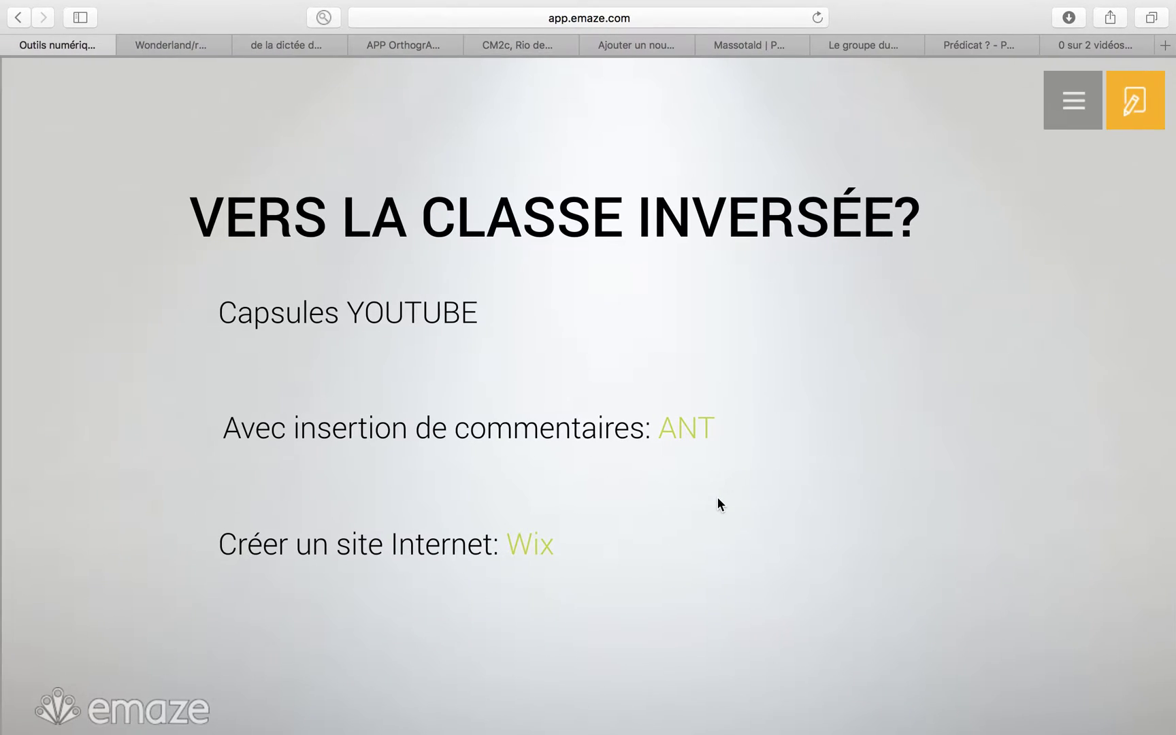
pyautogui.hotkey('ctrl', 'Left')
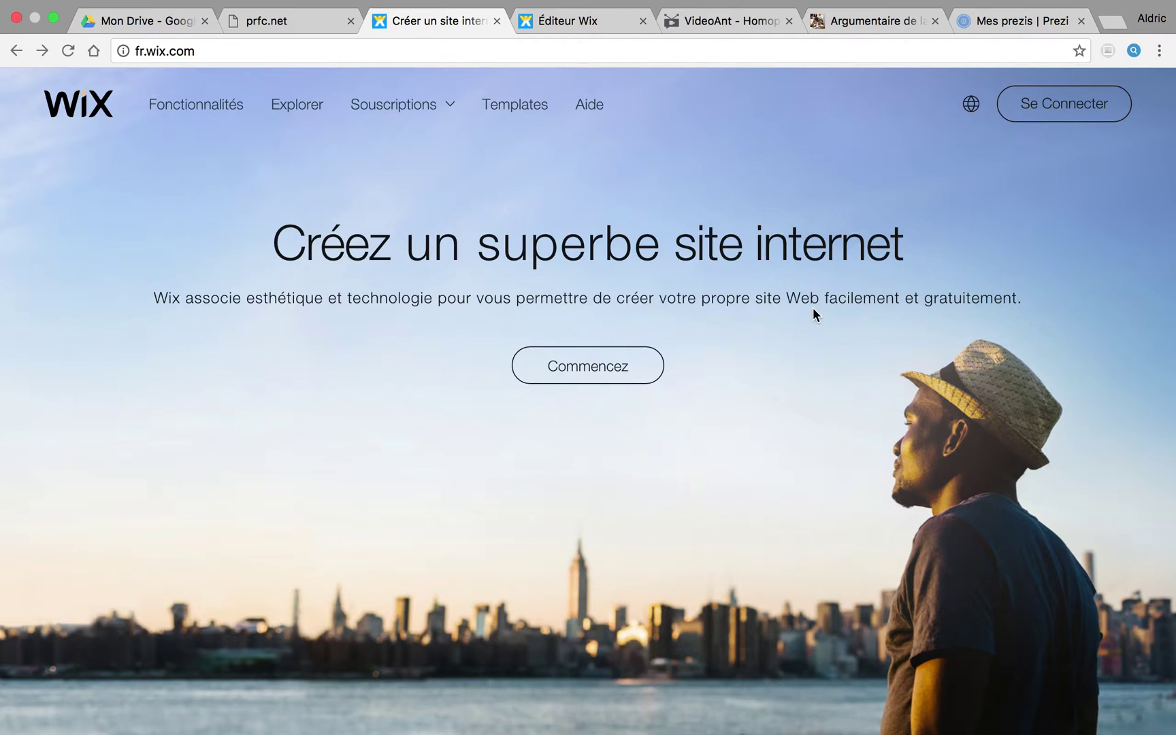
# Step: Start creating a site from the Wix homepage and go to the S'inscrire sign-up form
pyautogui.click(608, 371)
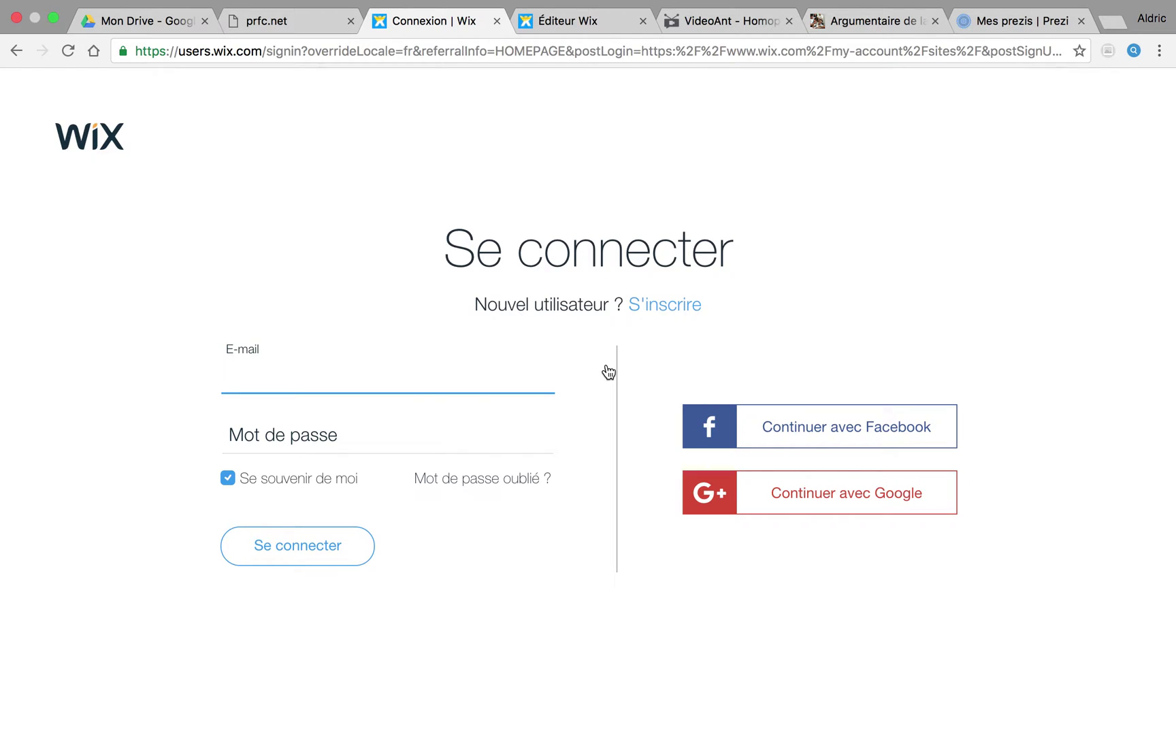
pyautogui.click(665, 306)
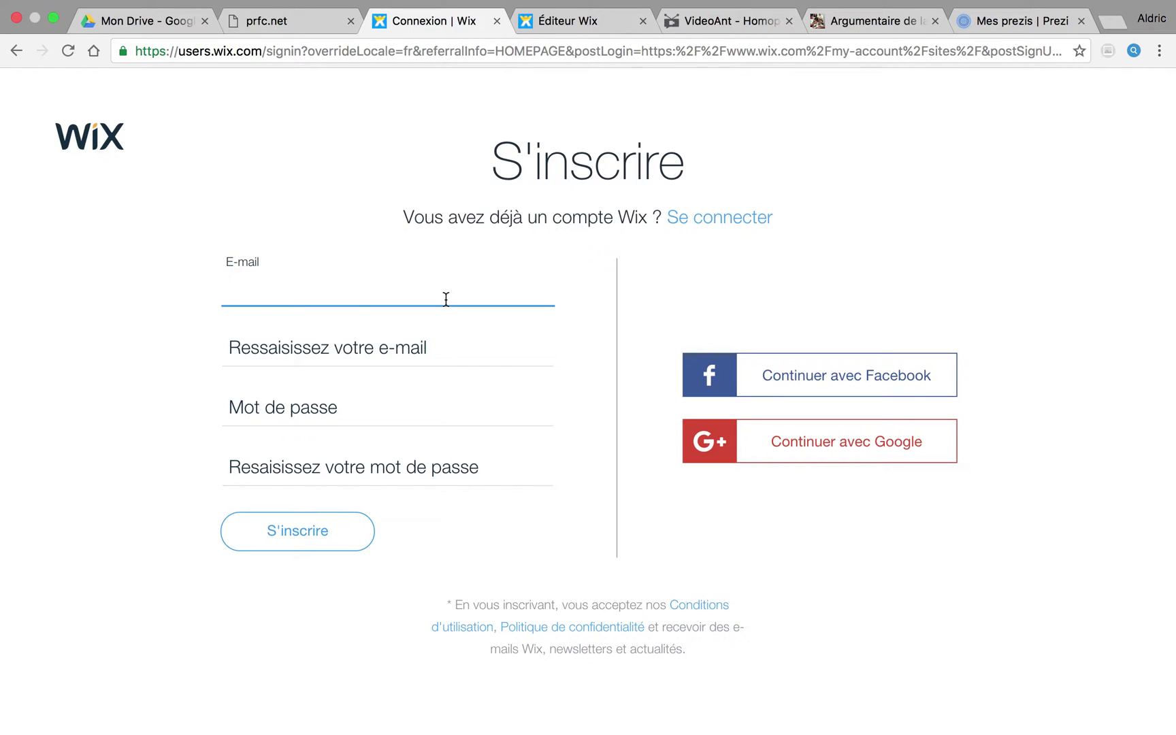
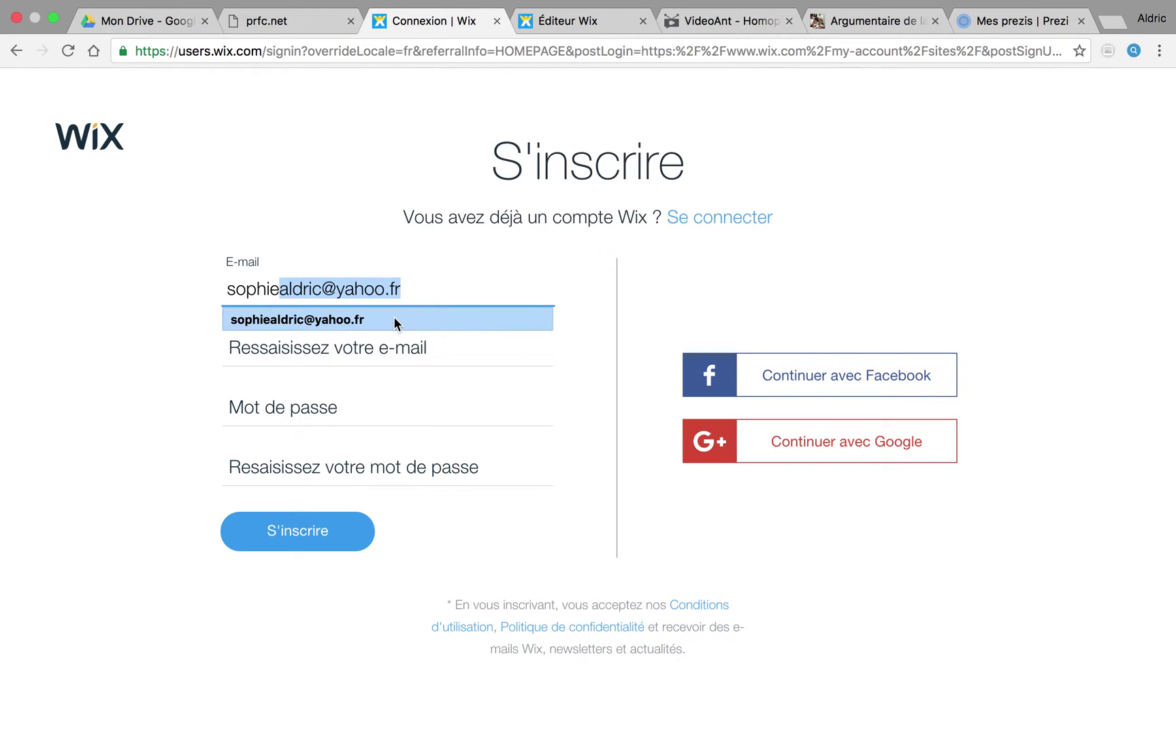
# Step: Enter and confirm the account e-mail and password, then submit the S'inscrire form
pyautogui.click(394, 317)
pyautogui.click(301, 344)
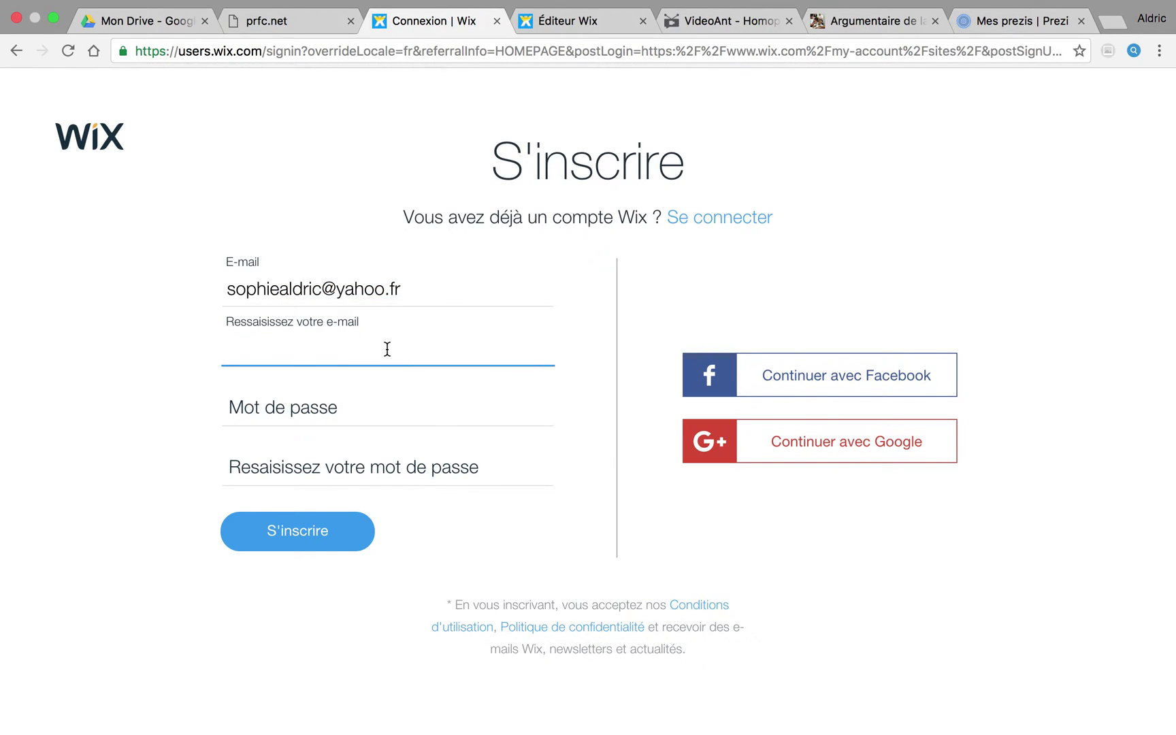
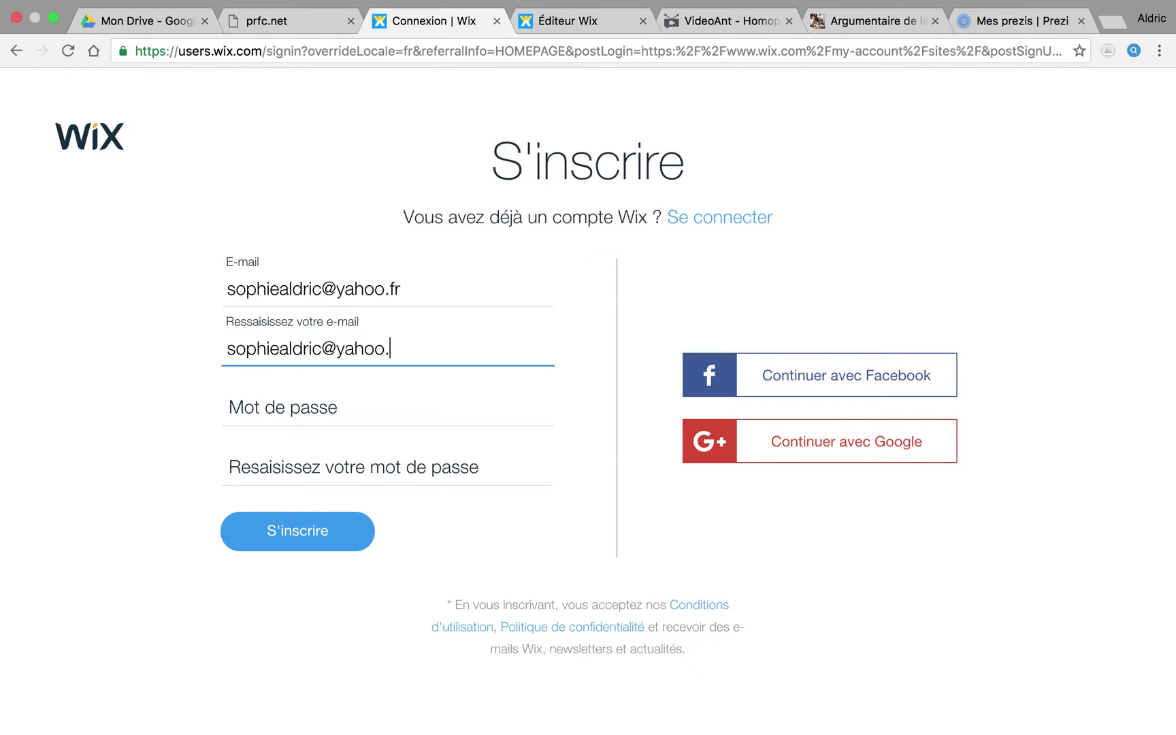
pyautogui.click(313, 396)
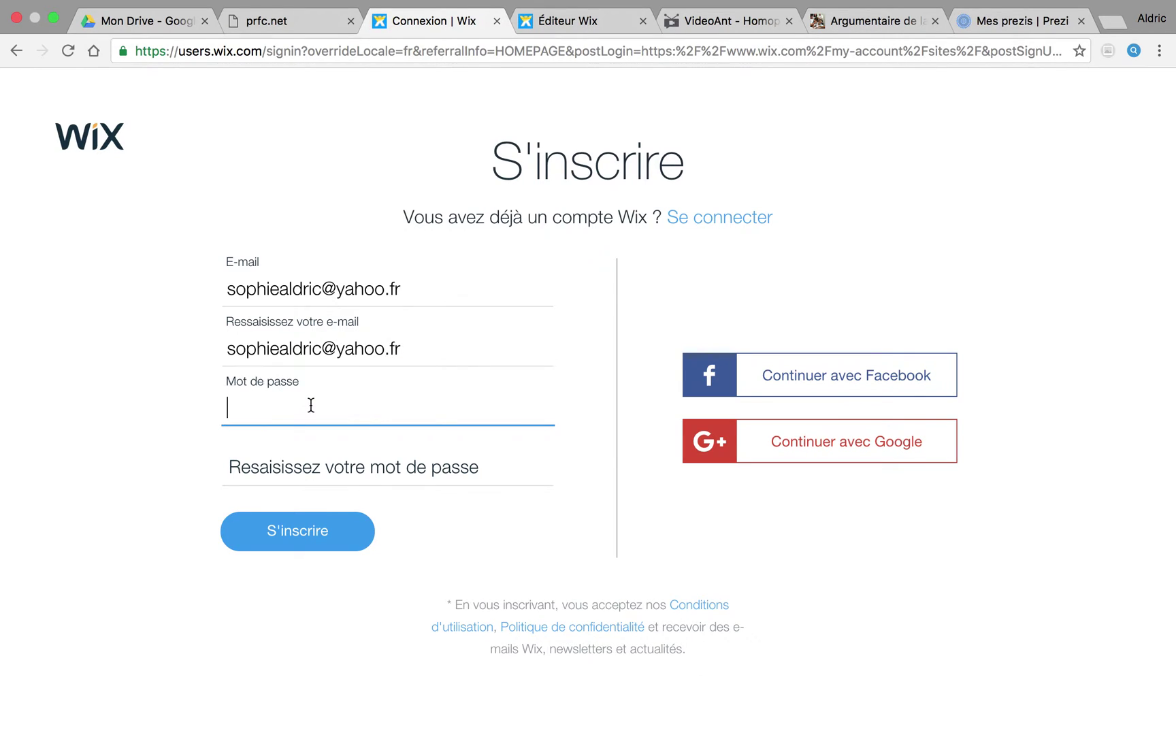
pyautogui.write('••••••••')
pyautogui.click(307, 462)
pyautogui.write('••••')
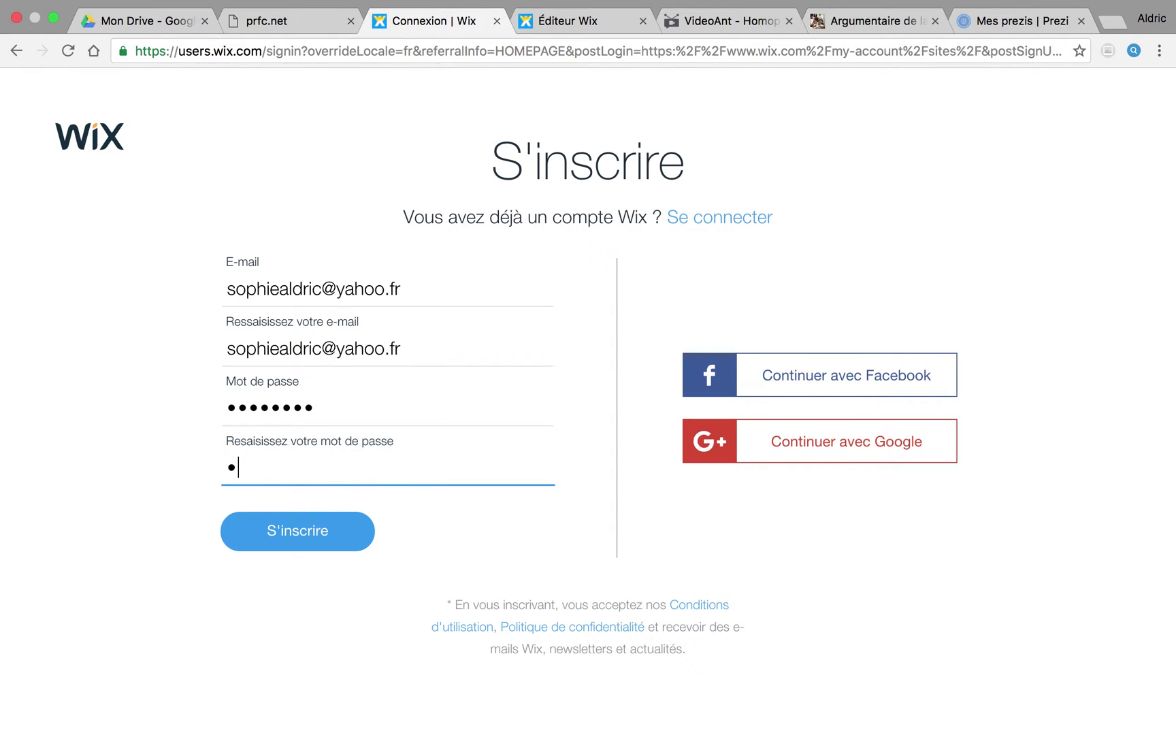
pyautogui.write('••••')
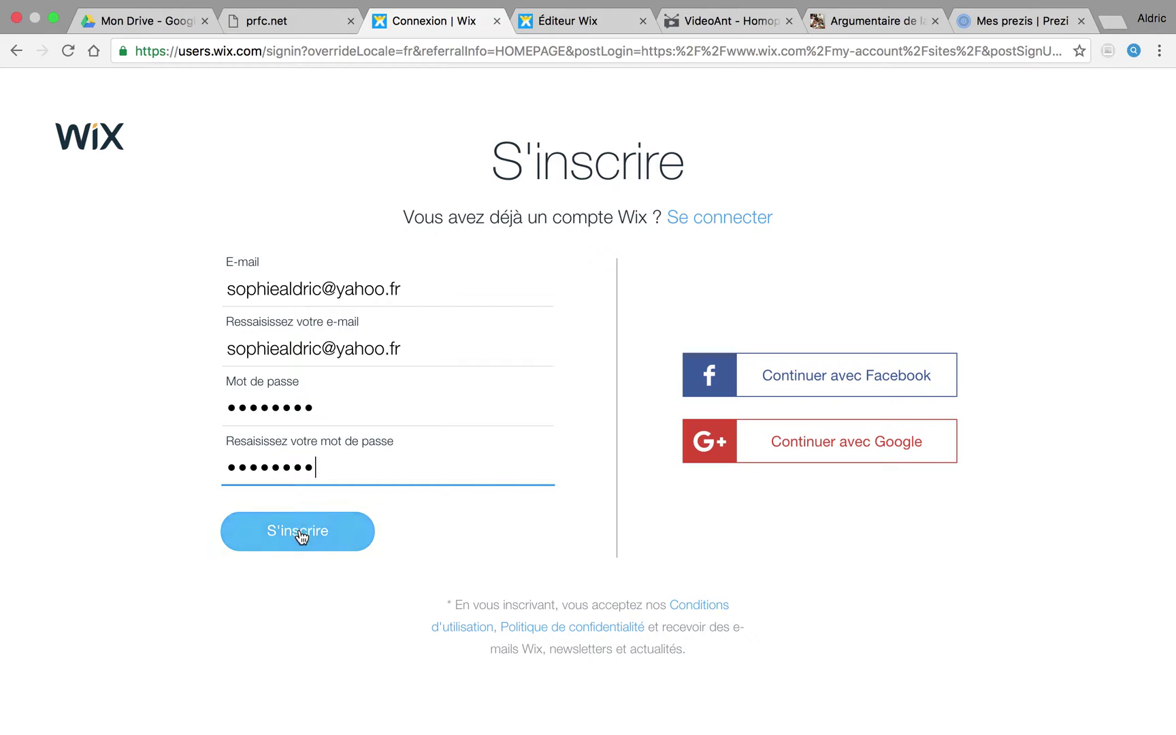
pyautogui.click(302, 534)
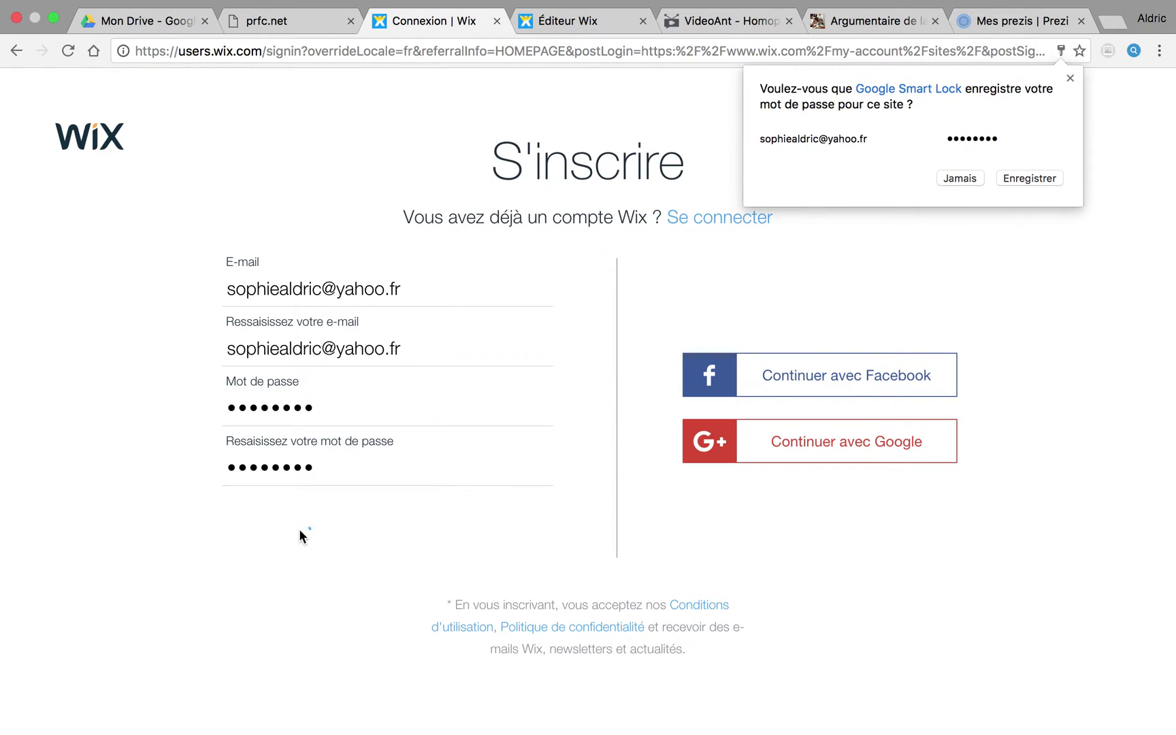
pyautogui.click(1018, 178)
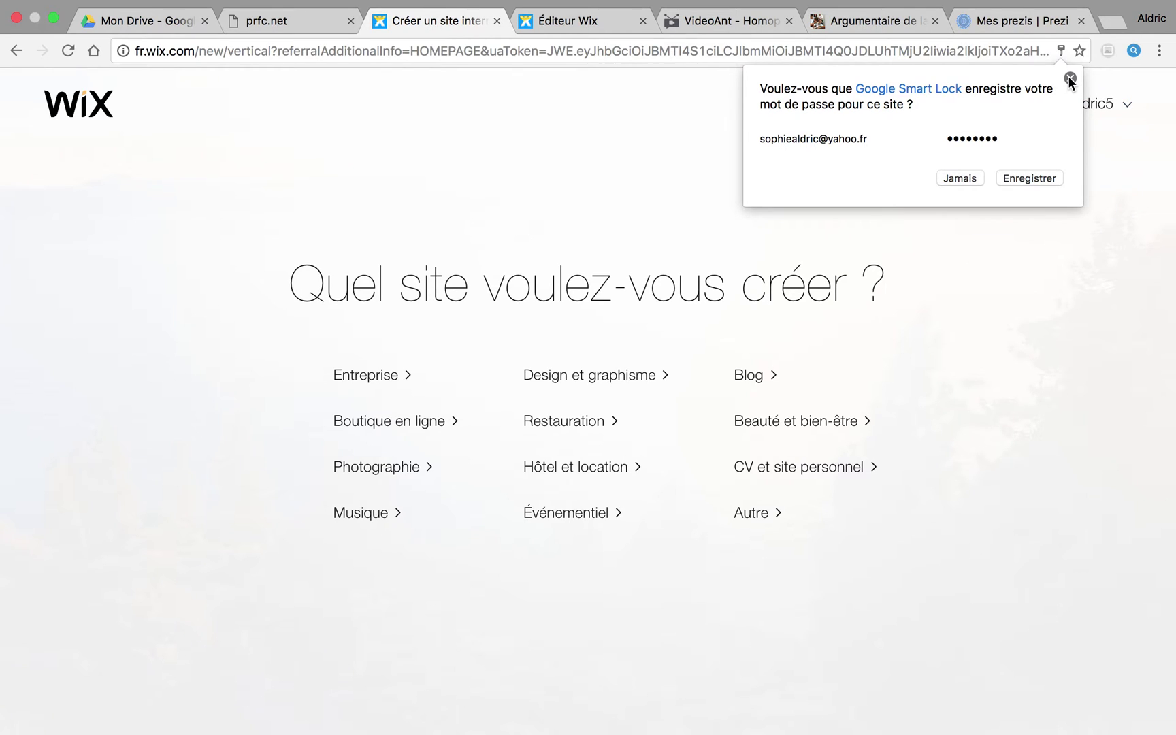
# Step: Dismiss the save-password prompt and choose Autre to browse all site templates
pyautogui.click(1018, 177)
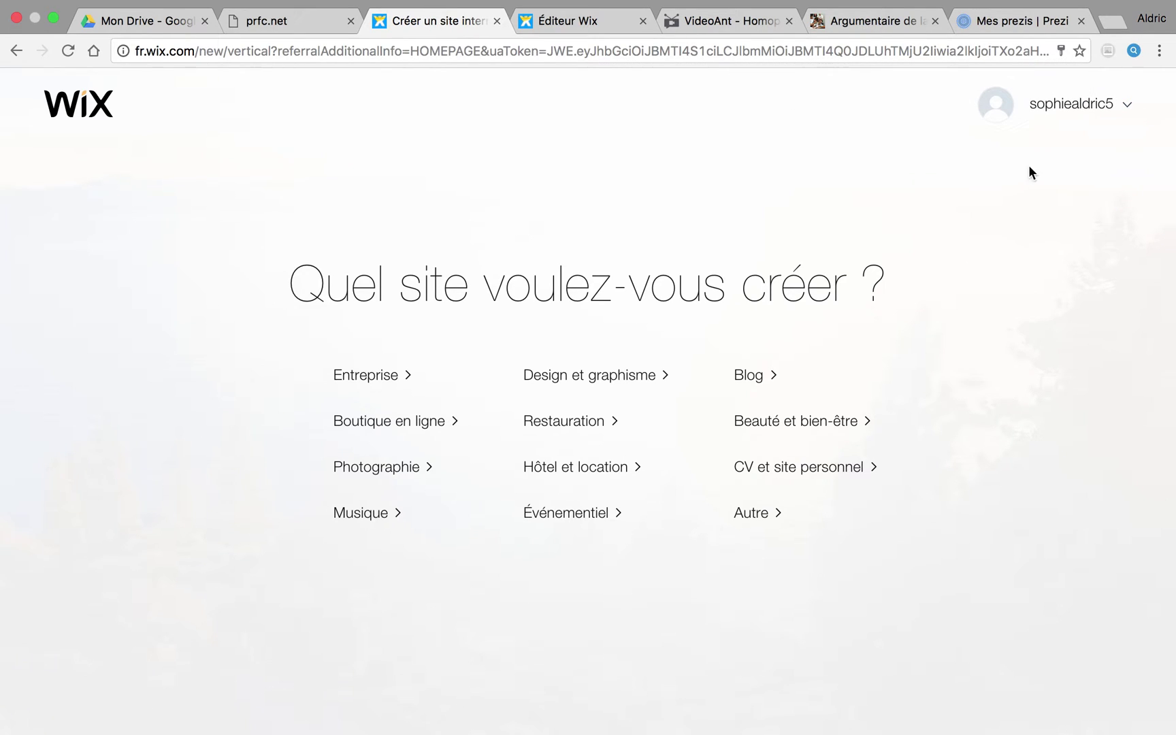
pyautogui.moveTo(1041, 115)
pyautogui.click(750, 518)
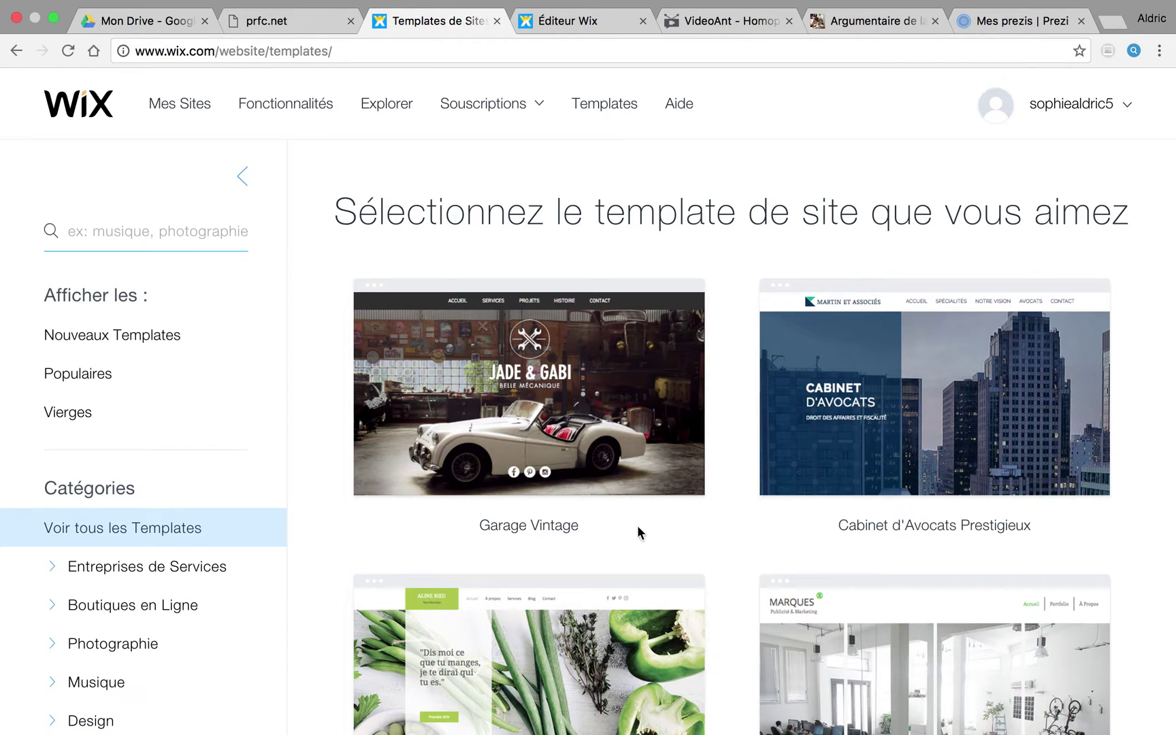
# Step: Filter to Nouveaux Templates and open the Coworking Space template for editing
pyautogui.click(145, 337)
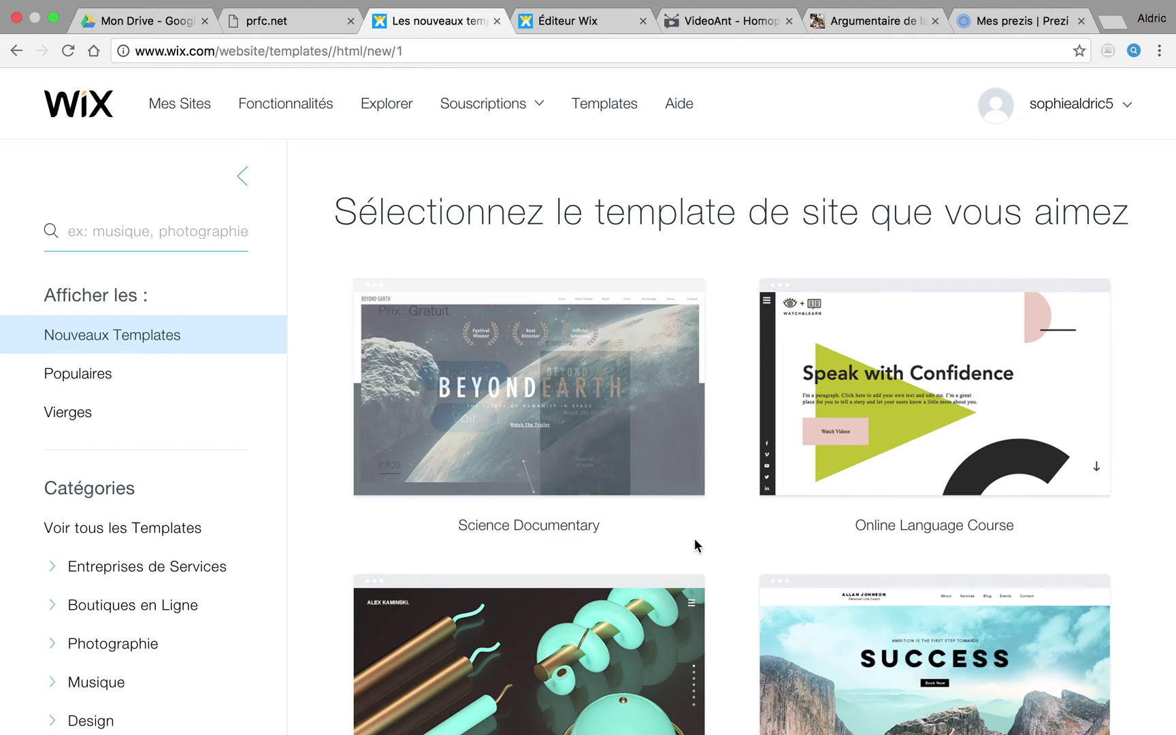
pyautogui.scroll(-10, 695, 538)
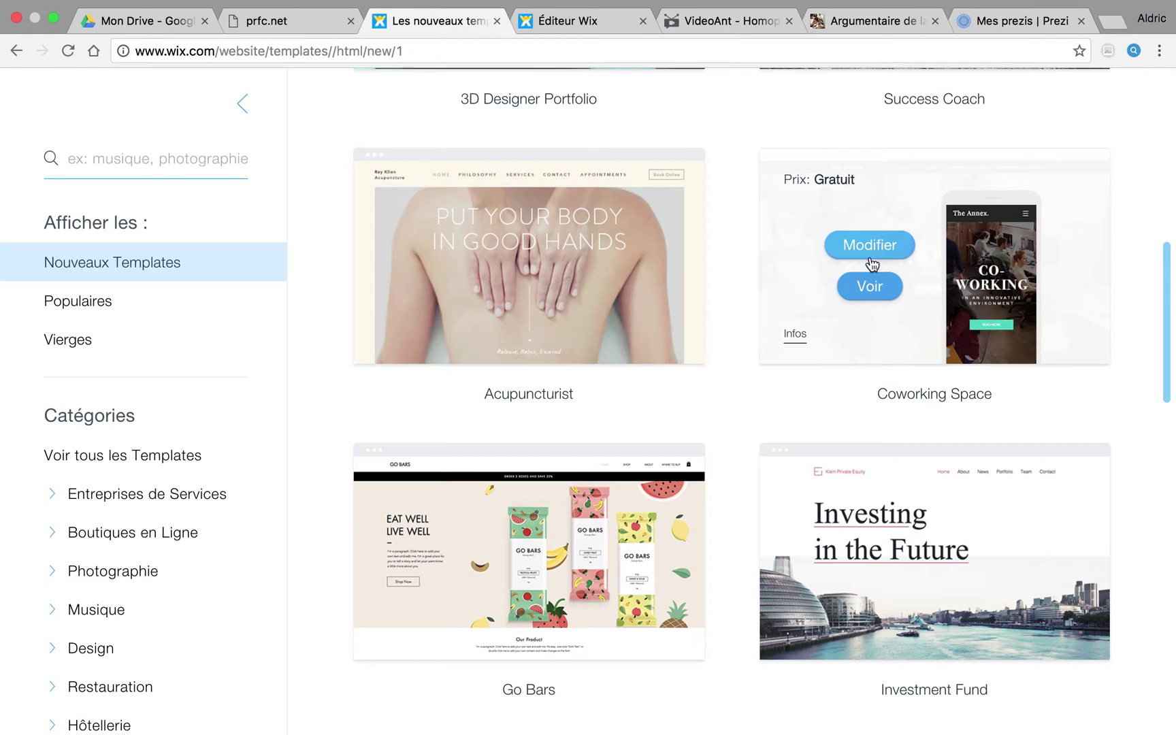
pyautogui.click(869, 247)
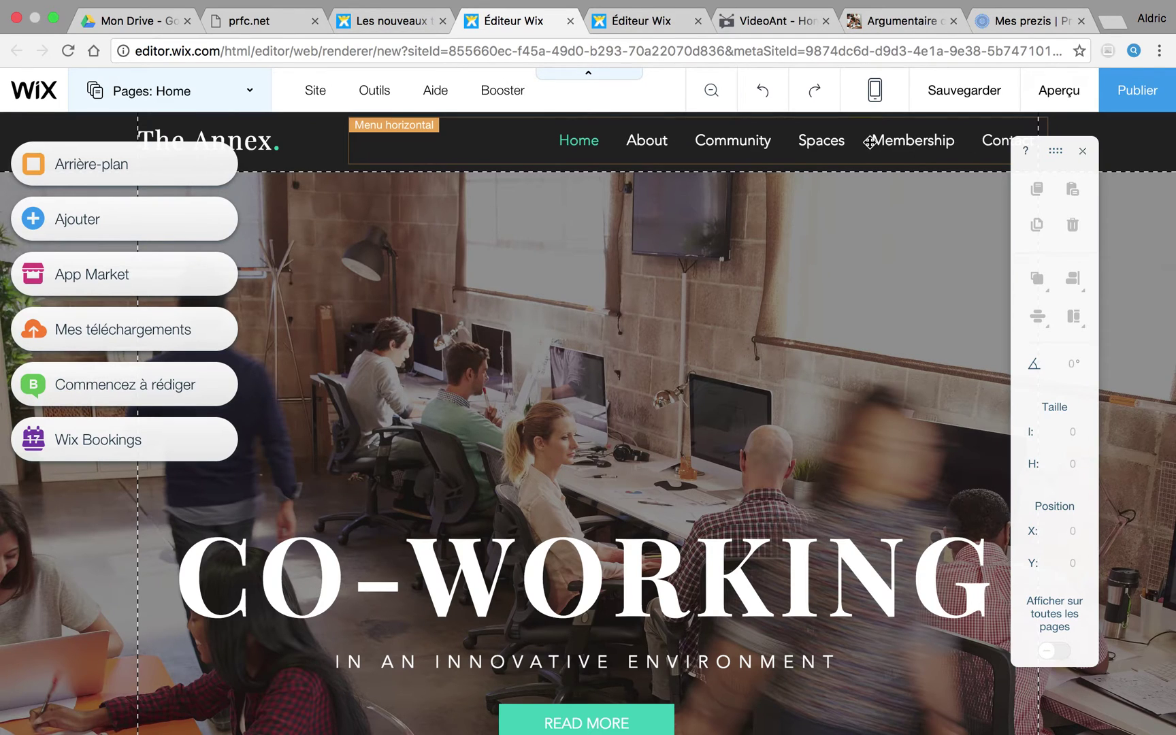
# Step: Replace the header text 'The Annex.' with 'Site essai'
pyautogui.click(294, 142)
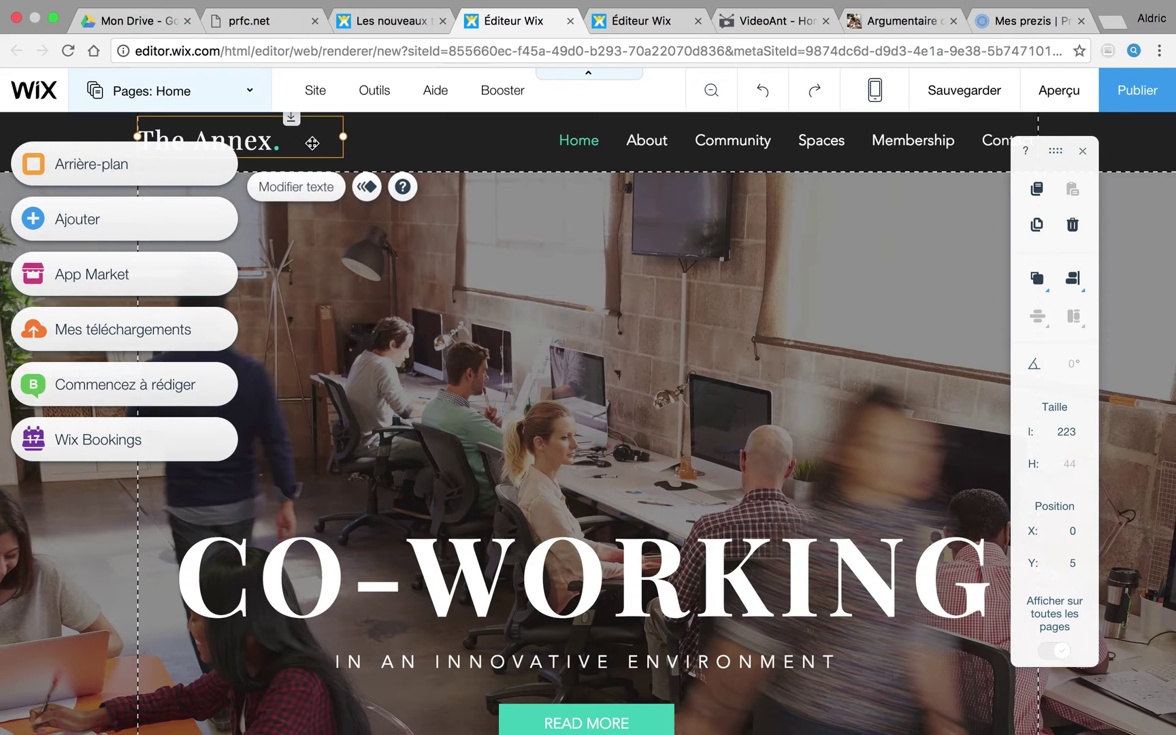
pyautogui.click(304, 190)
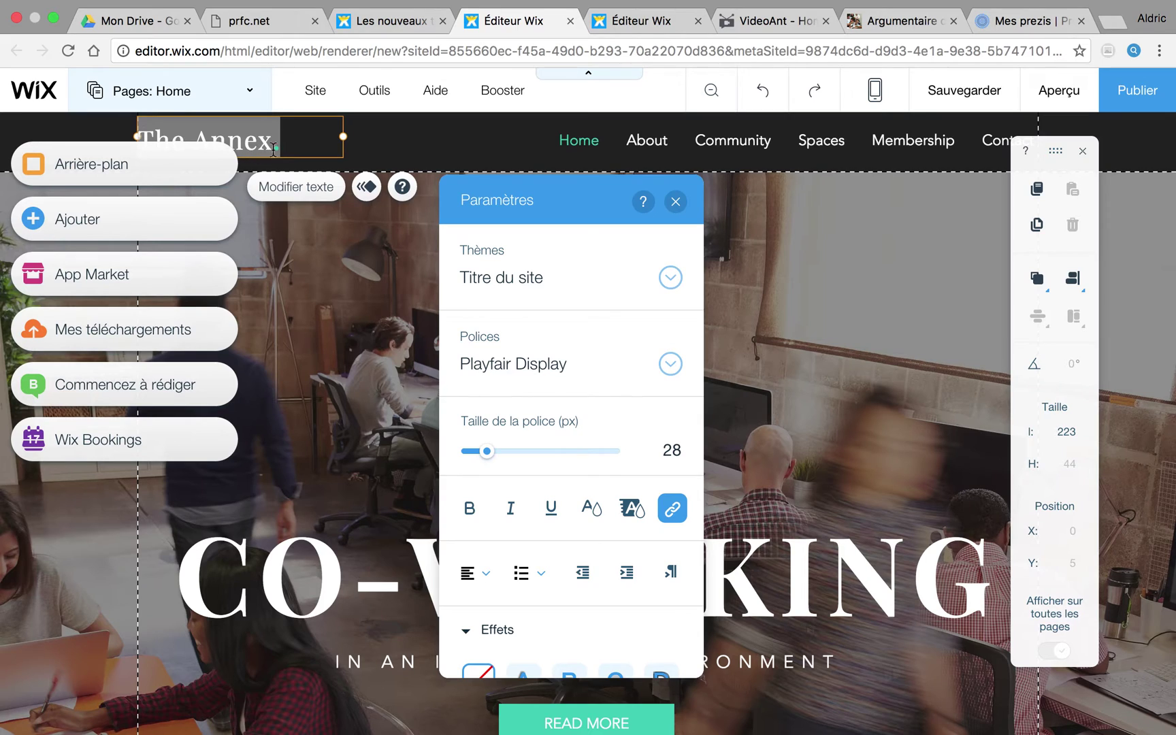
pyautogui.click(288, 143)
pyautogui.press('BackSpace')
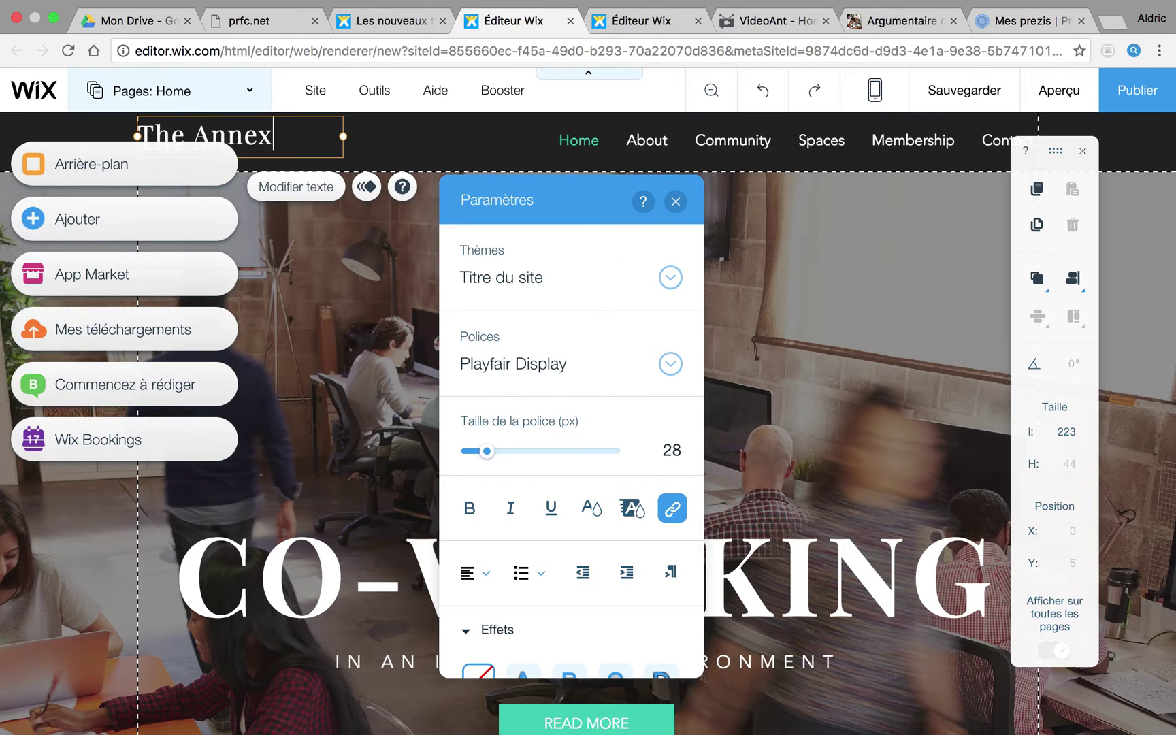
pyautogui.press('BackSpace')
pyautogui.press('BackSpace')
pyautogui.press('BackSpace')
pyautogui.press('BackSpace')
pyautogui.press('BackSpace')
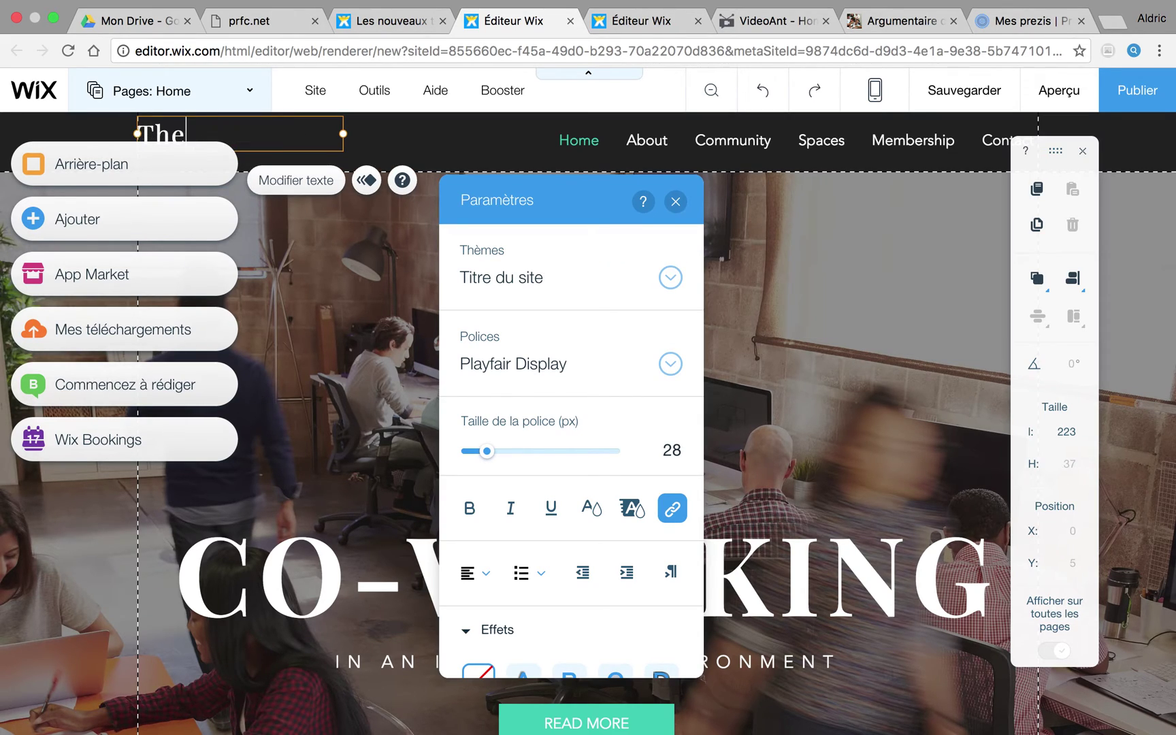
pyautogui.press('BackSpace')
pyautogui.press('BackSpace')
pyautogui.write('Site essai')
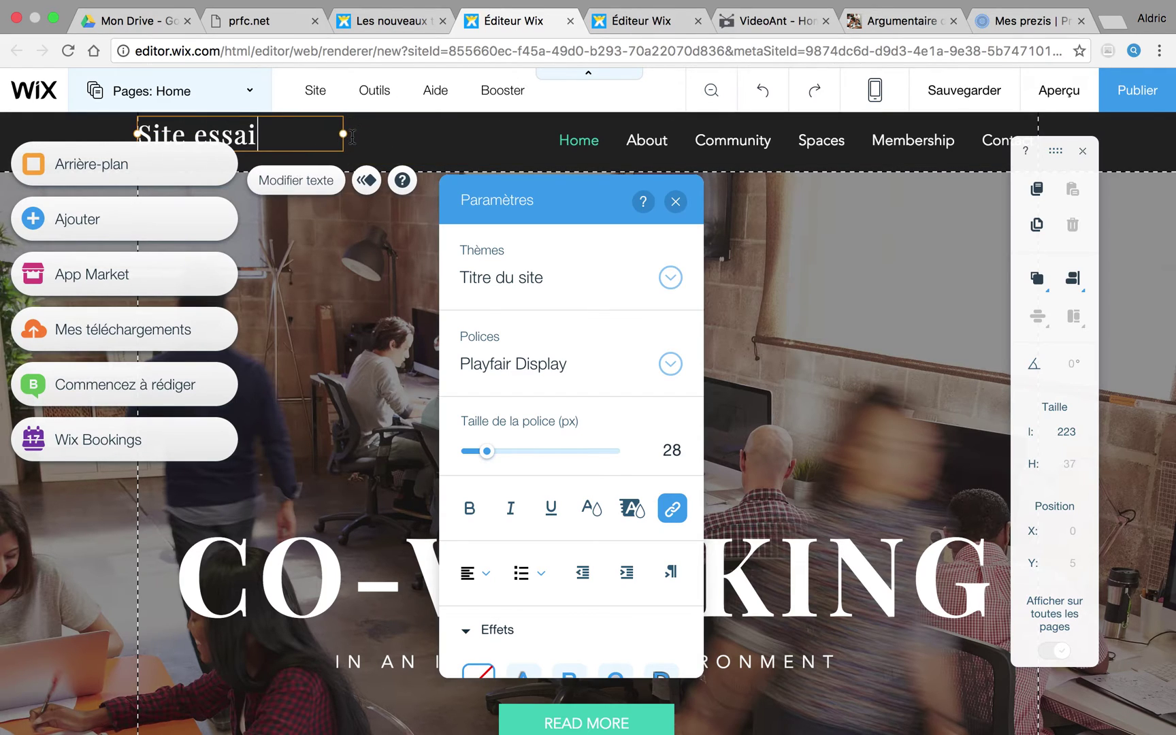
pyautogui.click(437, 129)
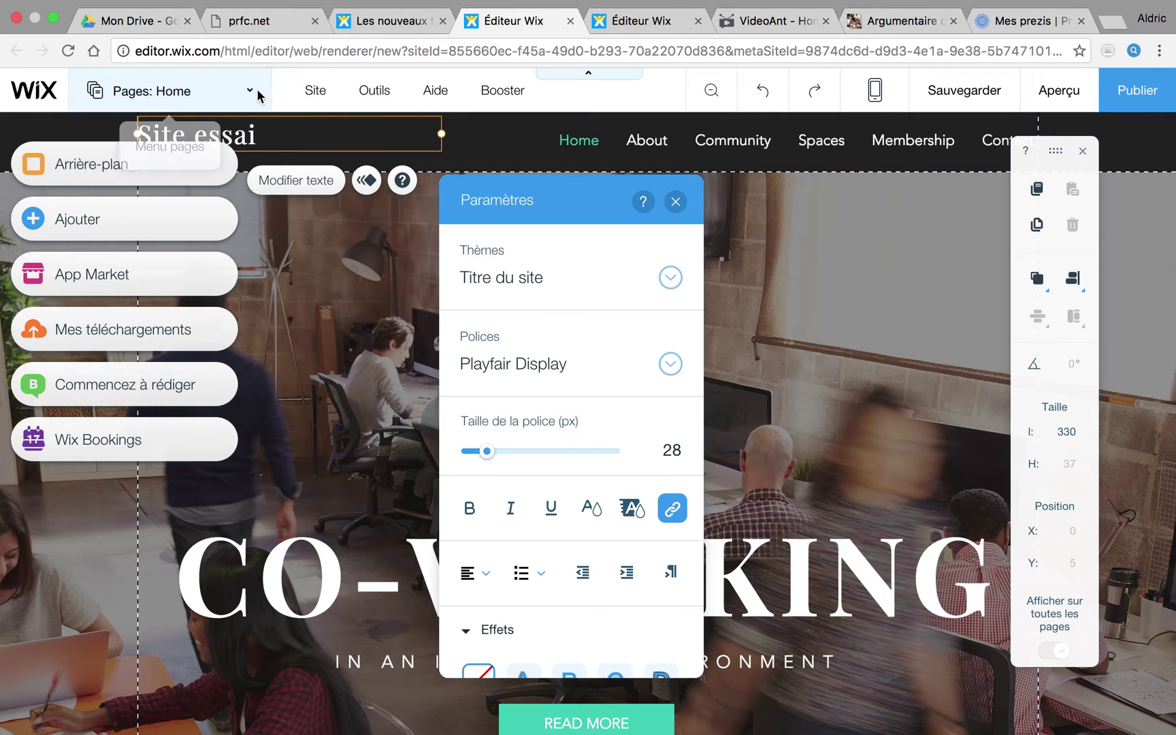
# Step: In the Pages list, rename the Home page to Accueil
pyautogui.click(253, 96)
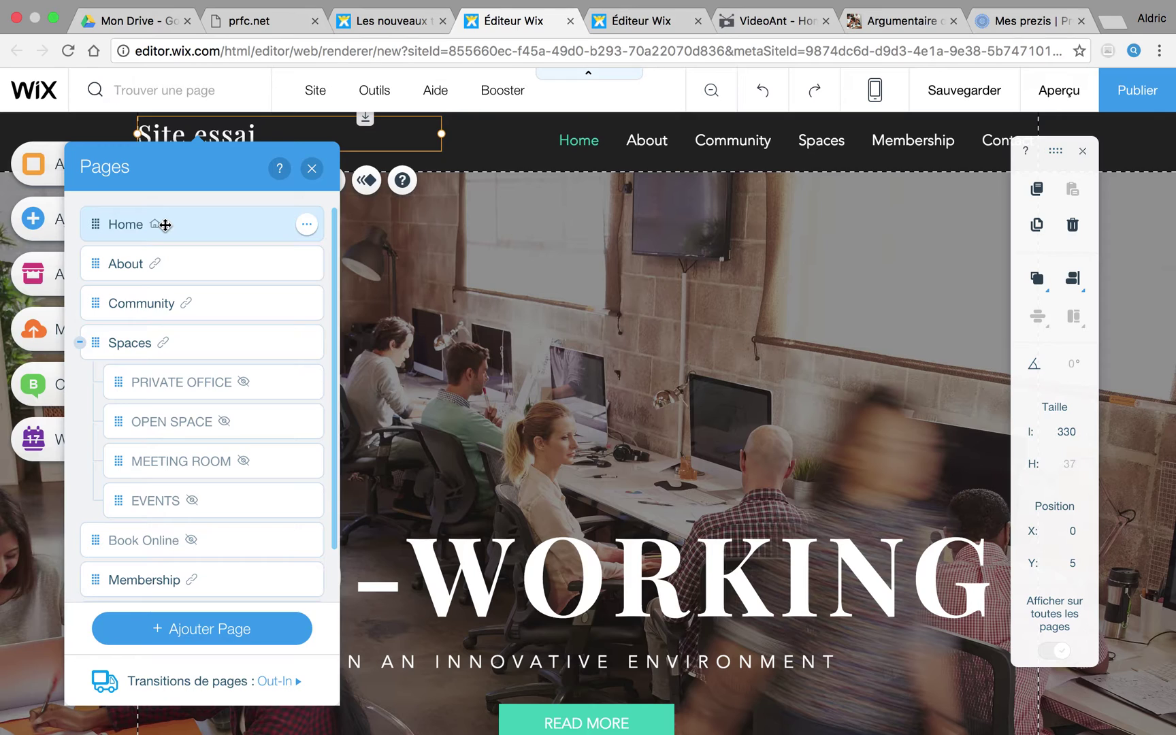
pyautogui.click(306, 224)
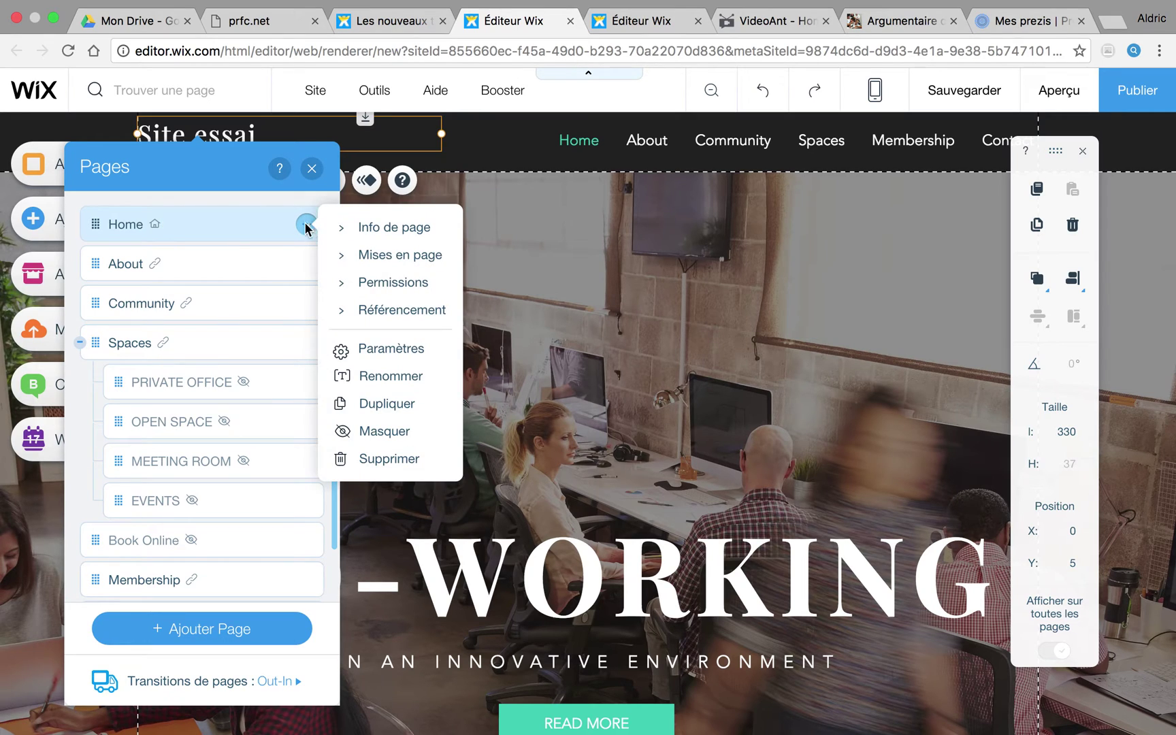
pyautogui.click(379, 377)
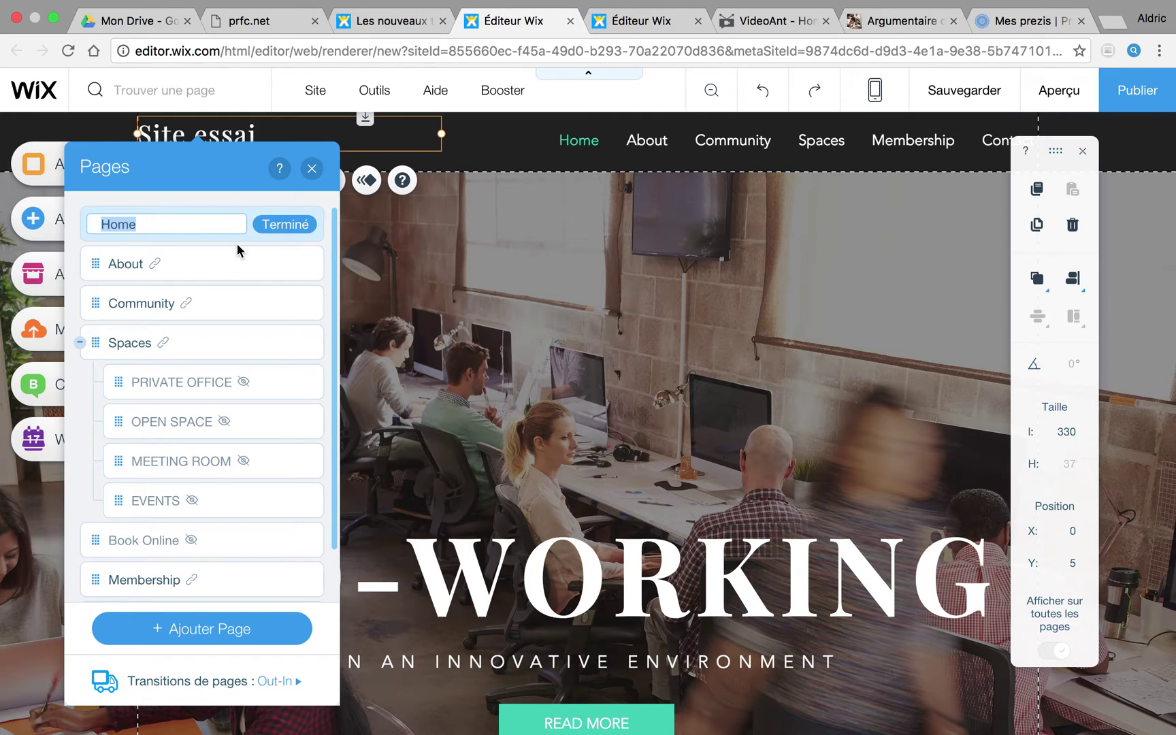
pyautogui.write('Accueil')
pyautogui.moveTo(175, 269)
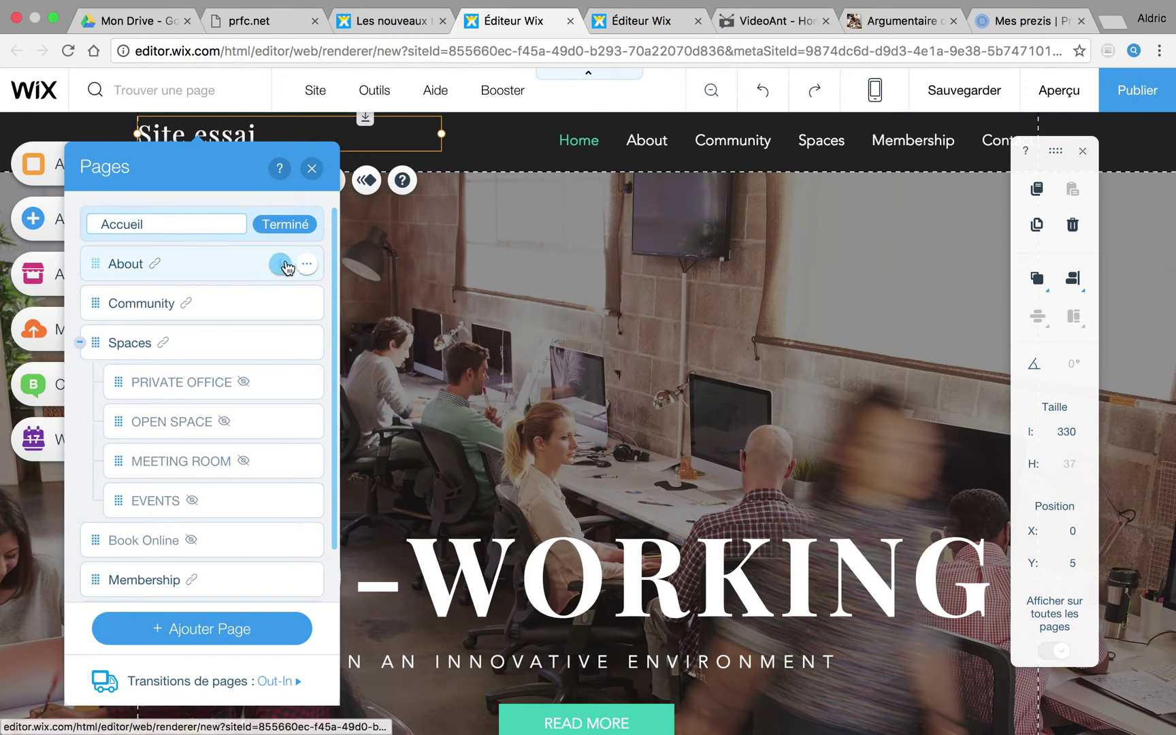
pyautogui.click(307, 269)
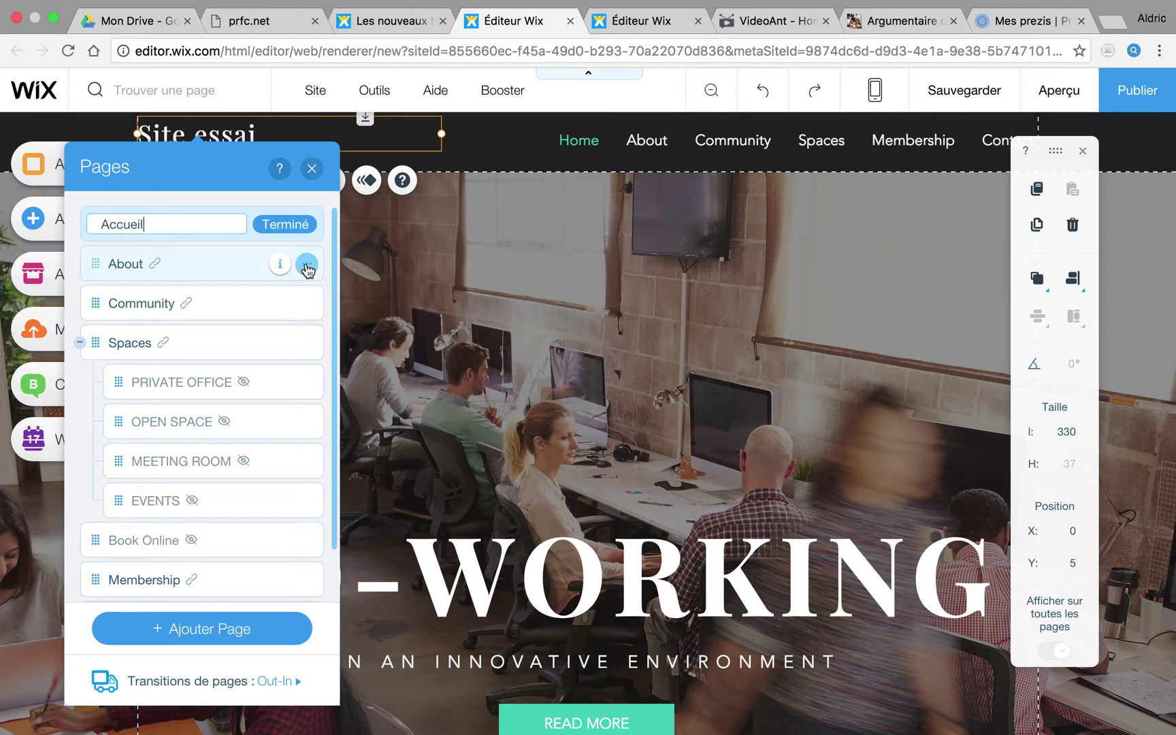
# Step: Rename the About page to Grammaire
pyautogui.click(307, 265)
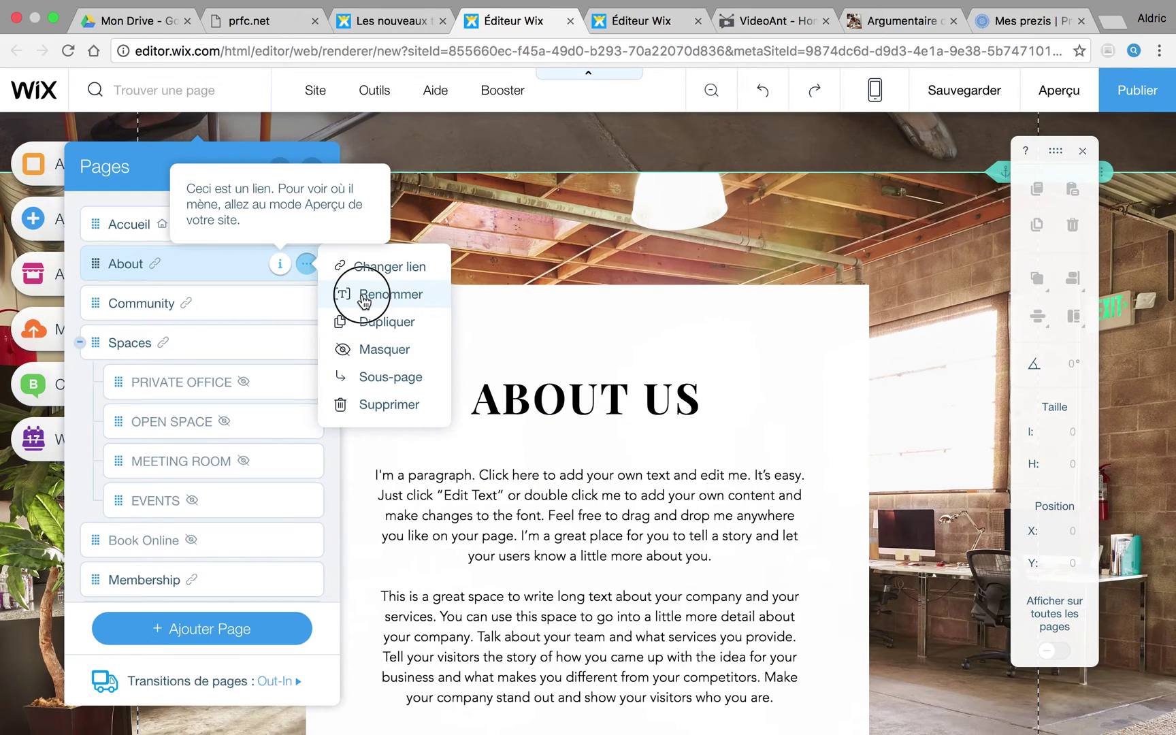
pyautogui.click(364, 298)
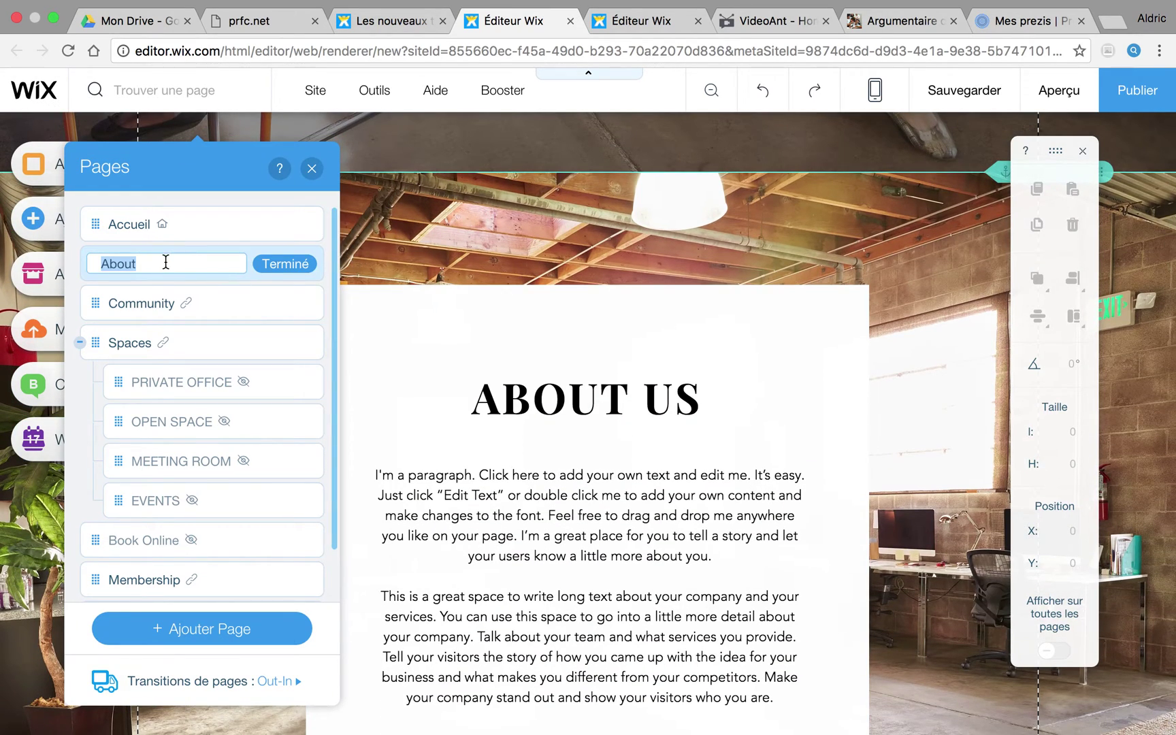
pyautogui.press('BackSpace')
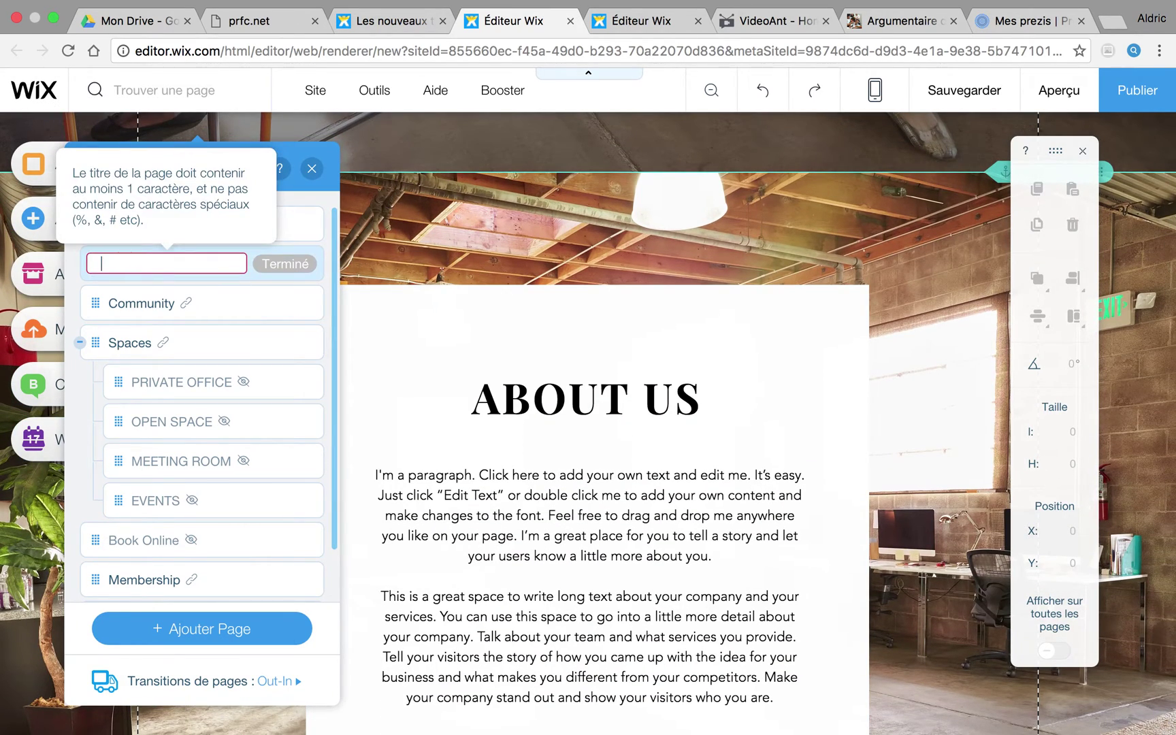
pyautogui.write('Grmmaire')
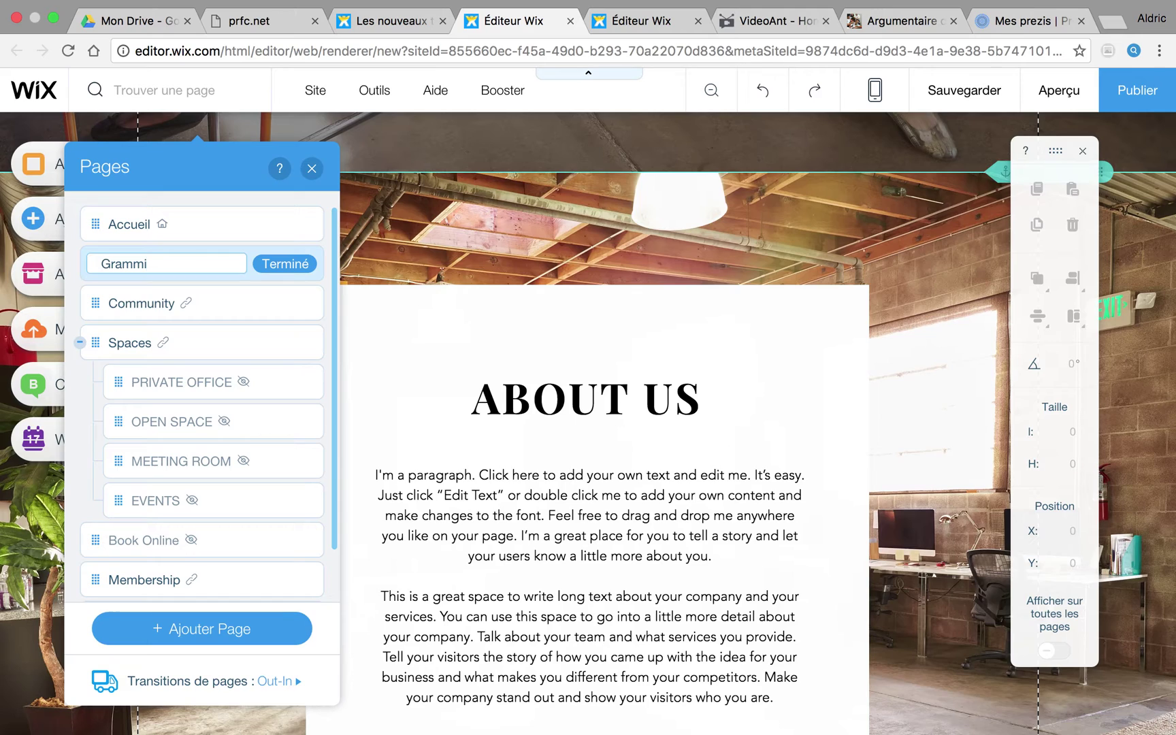
pyautogui.click(293, 264)
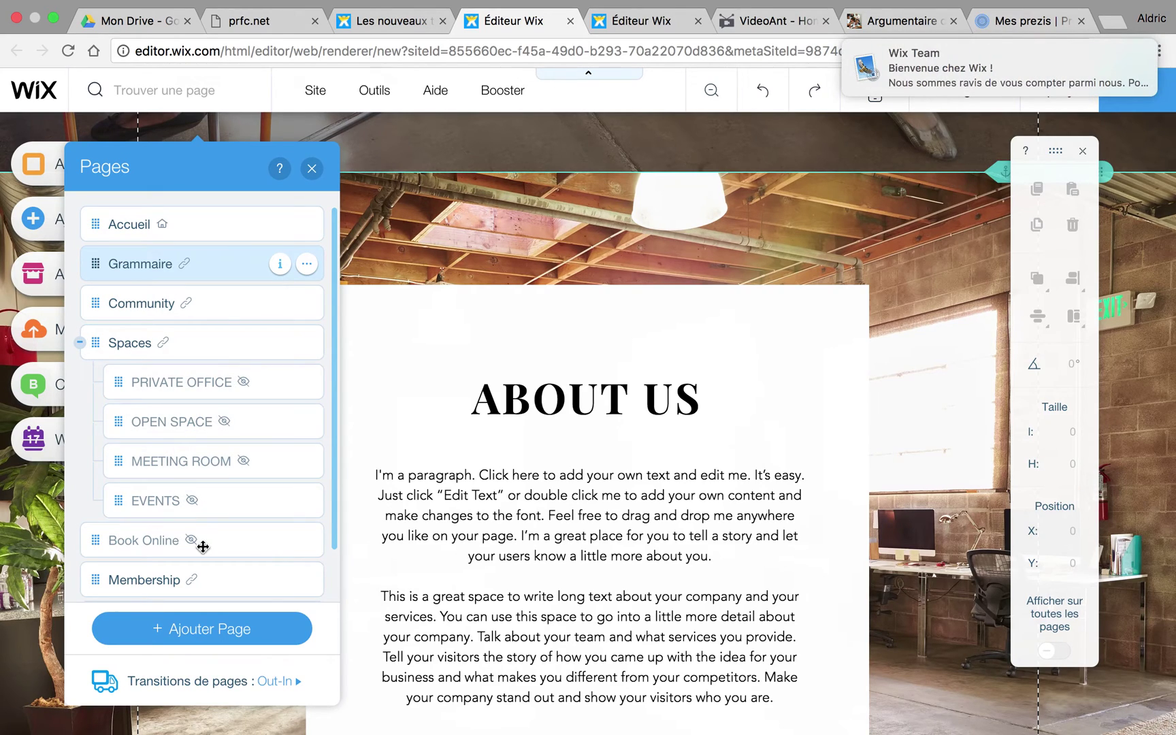
# Step: Close the Pages list and bring up the Arrière-plan page background options
pyautogui.moveTo(921, 79)
pyautogui.scroll(10, 439, 238)
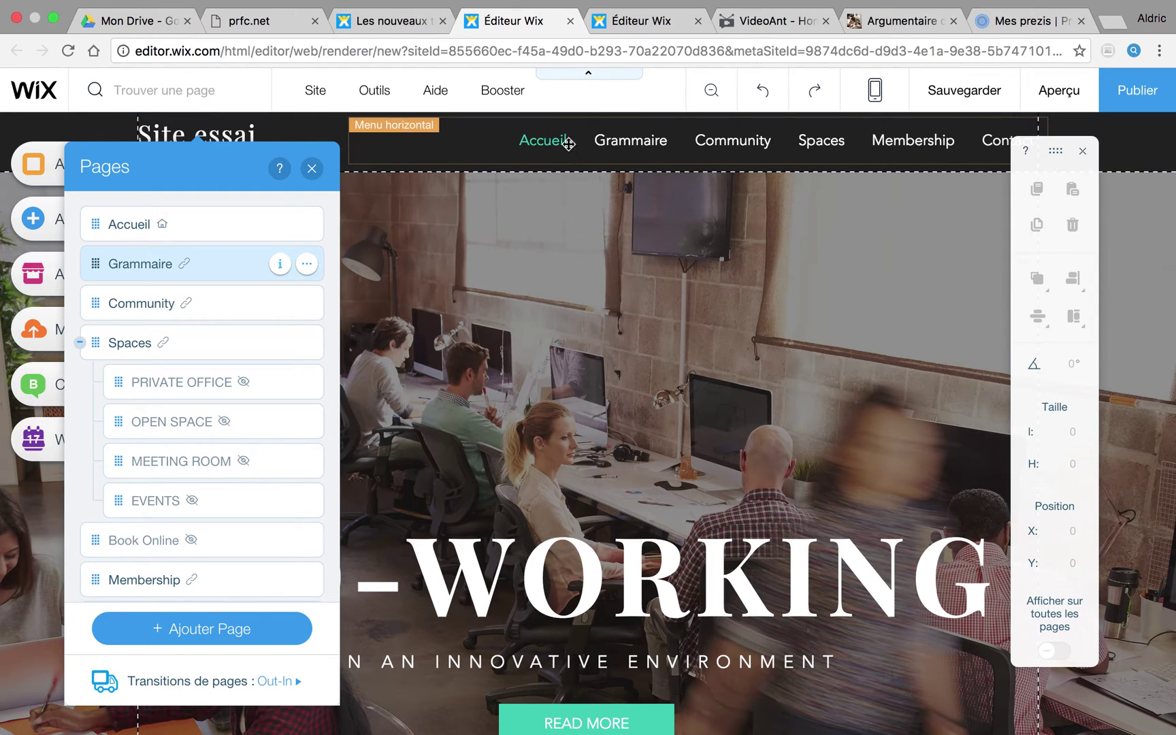
pyautogui.click(312, 168)
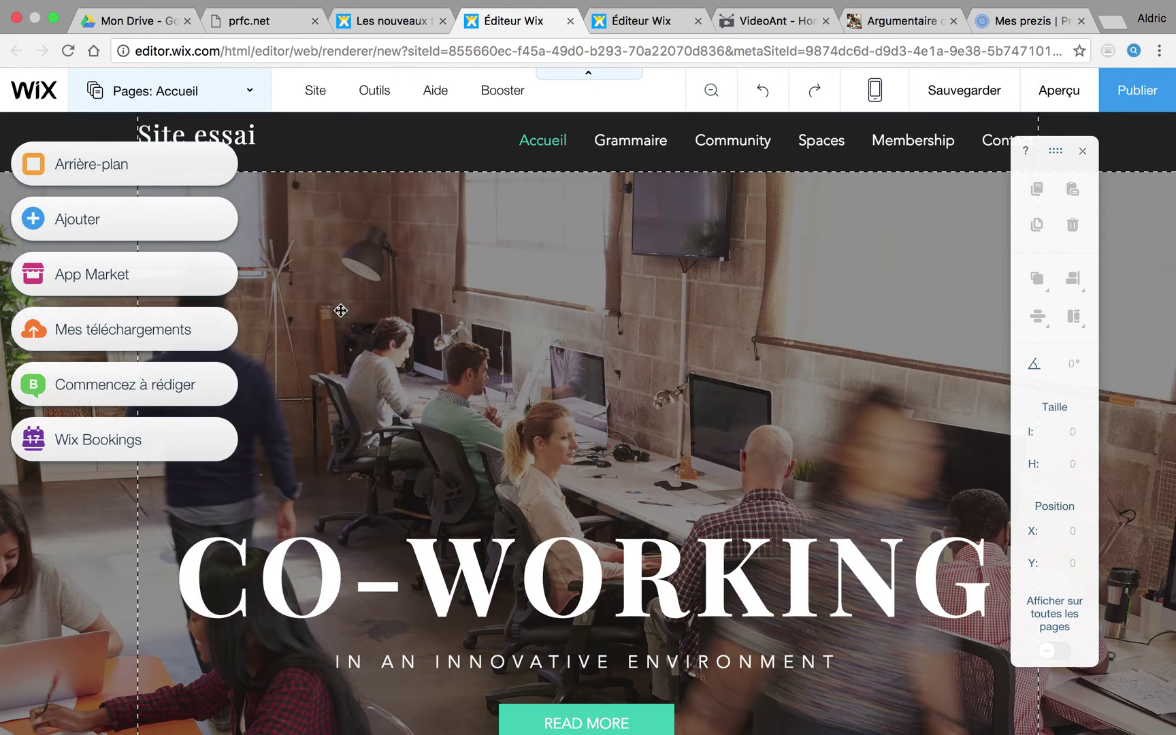
pyautogui.click(125, 164)
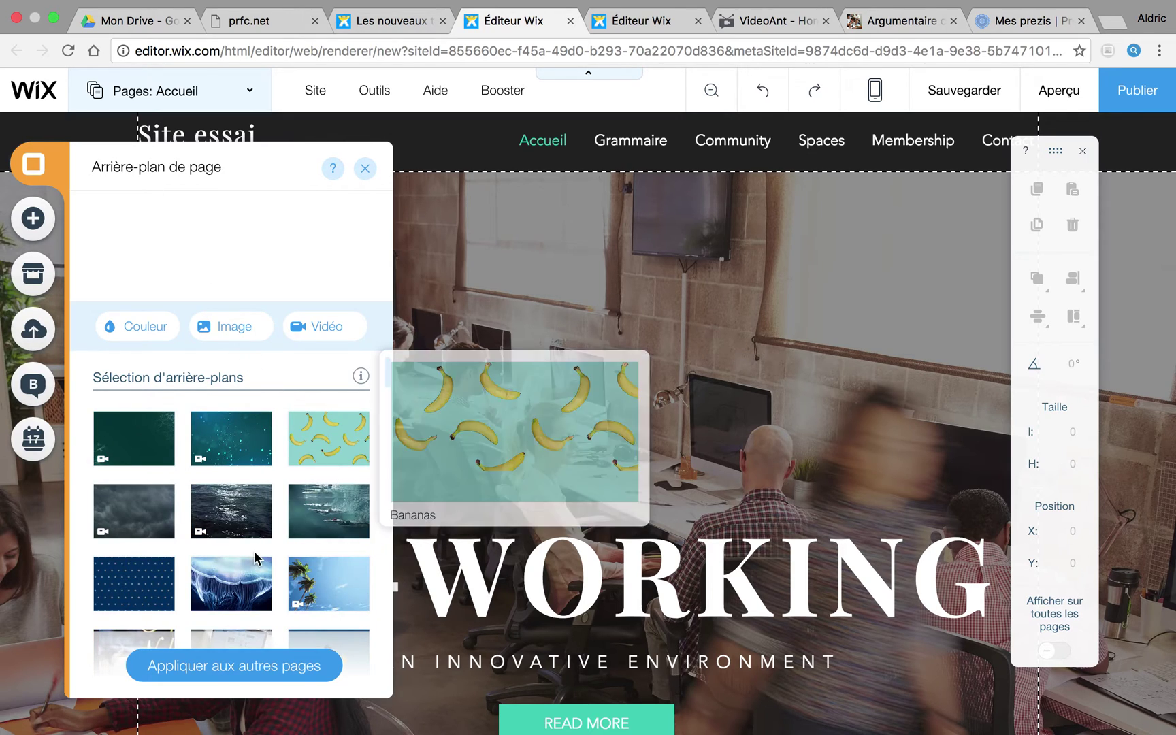
# Step: Set the Blue to Cream Gradient background and apply it to Toutes les pages
pyautogui.scroll(-5, 261, 571)
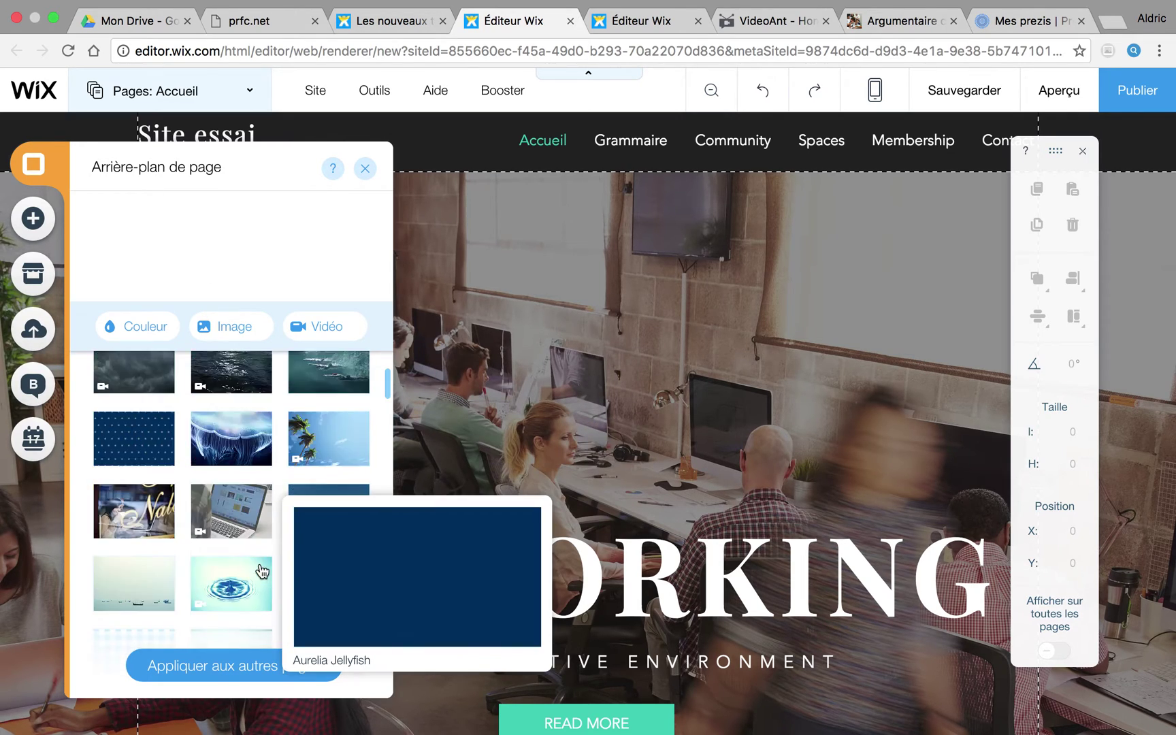
pyautogui.scroll(-2, 261, 571)
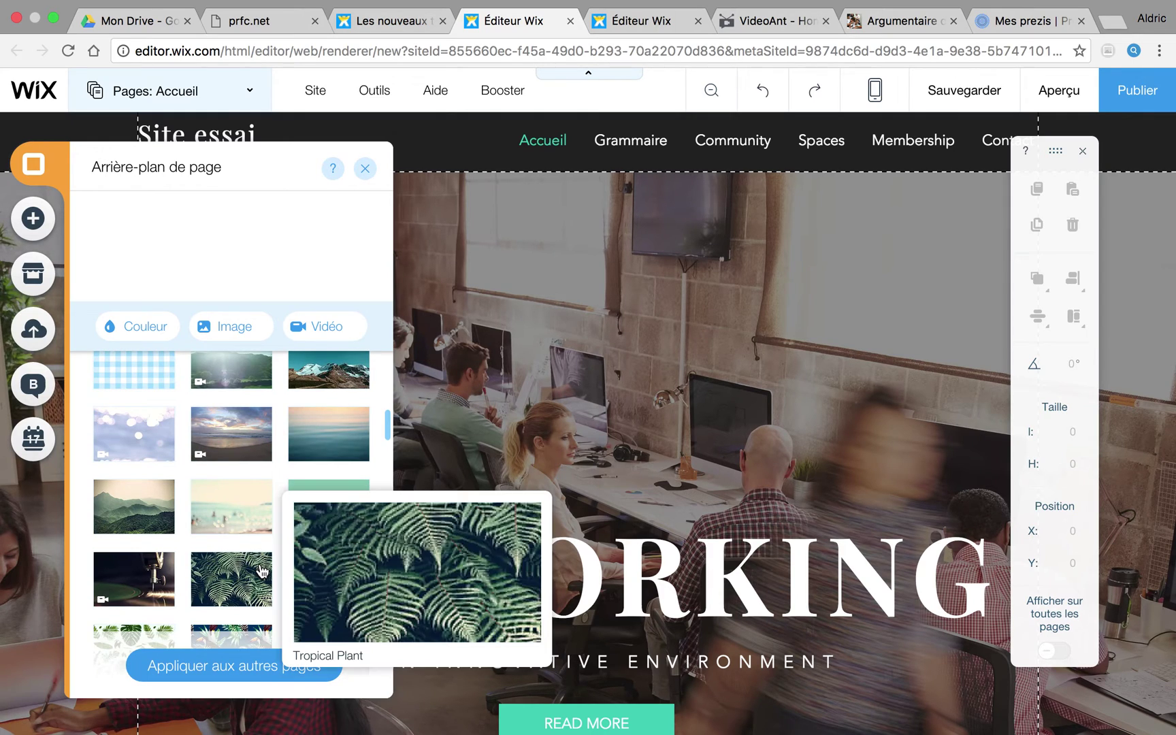
pyautogui.moveTo(317, 517)
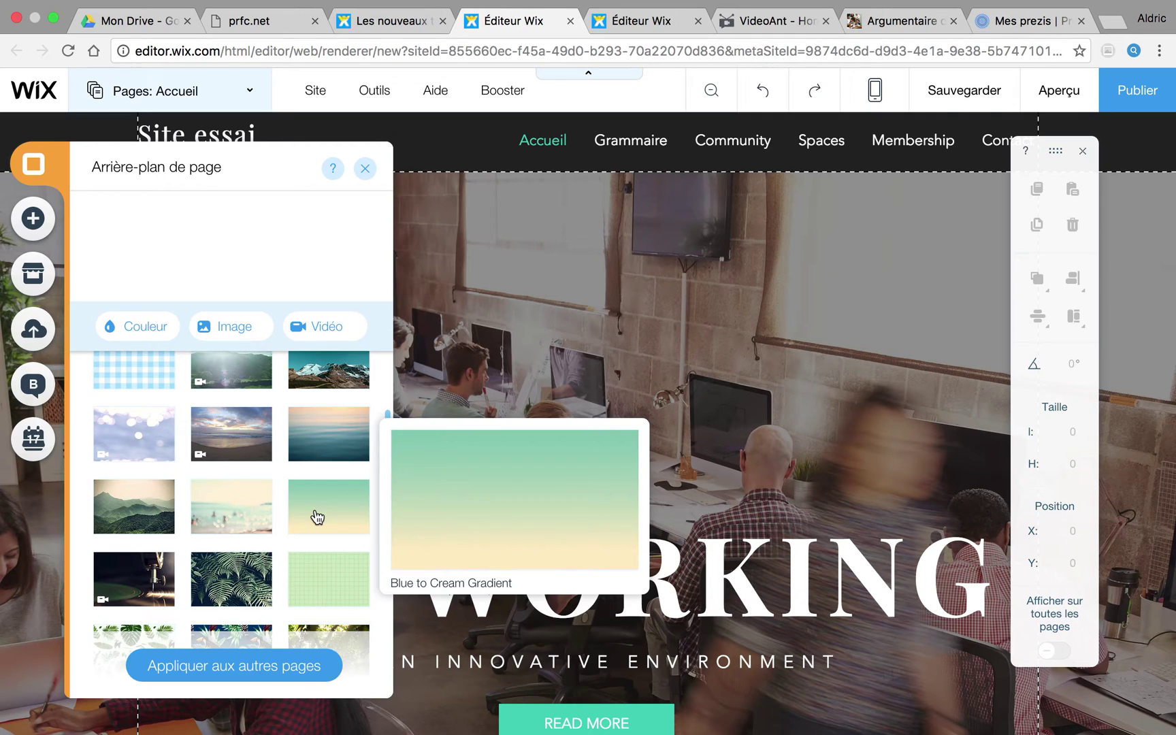
pyautogui.click(317, 518)
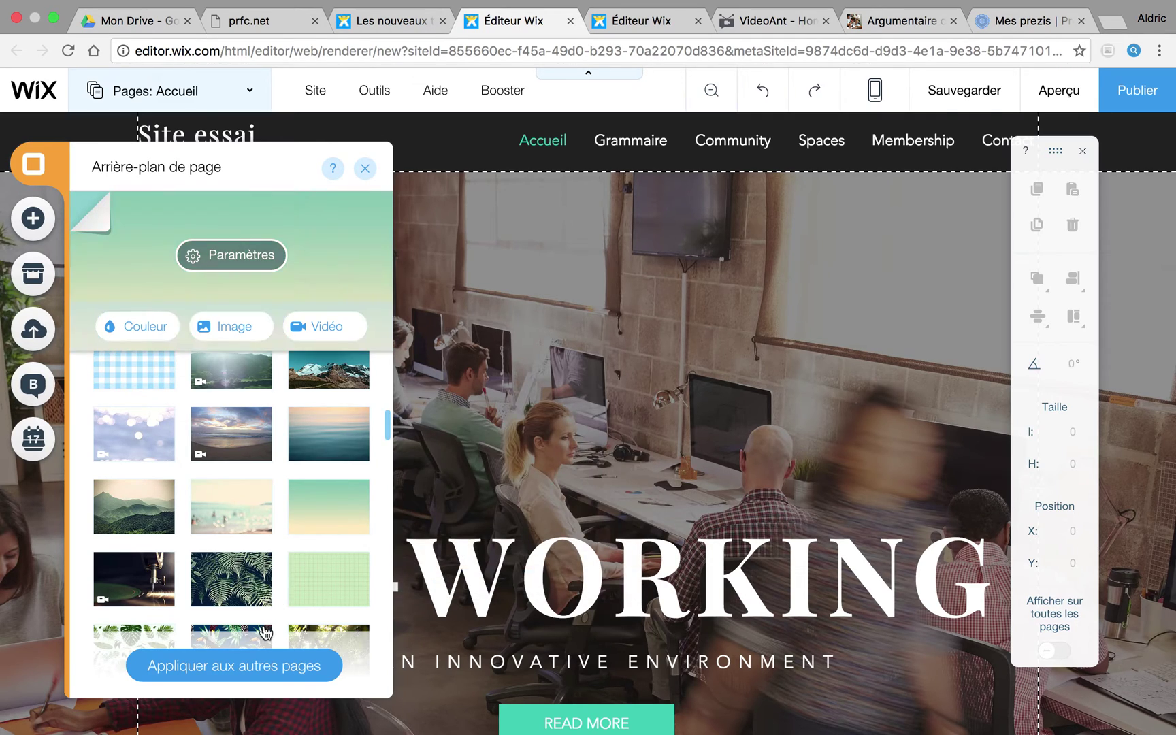
pyautogui.click(262, 671)
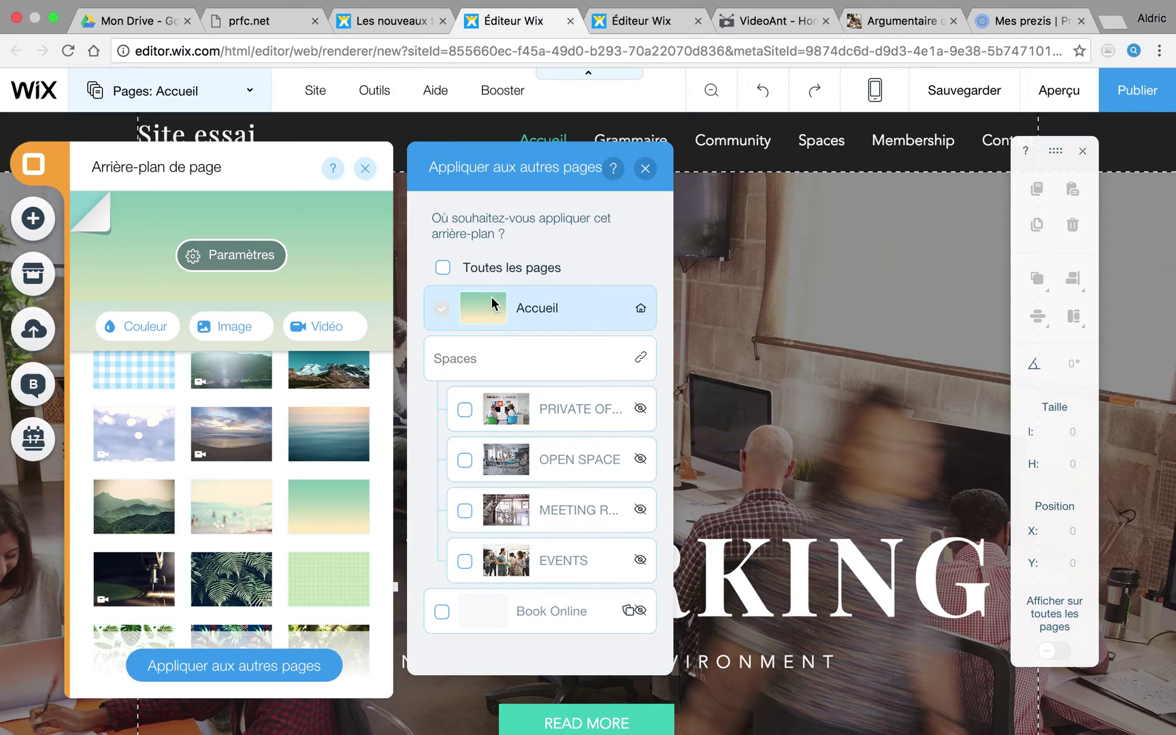
pyautogui.click(446, 272)
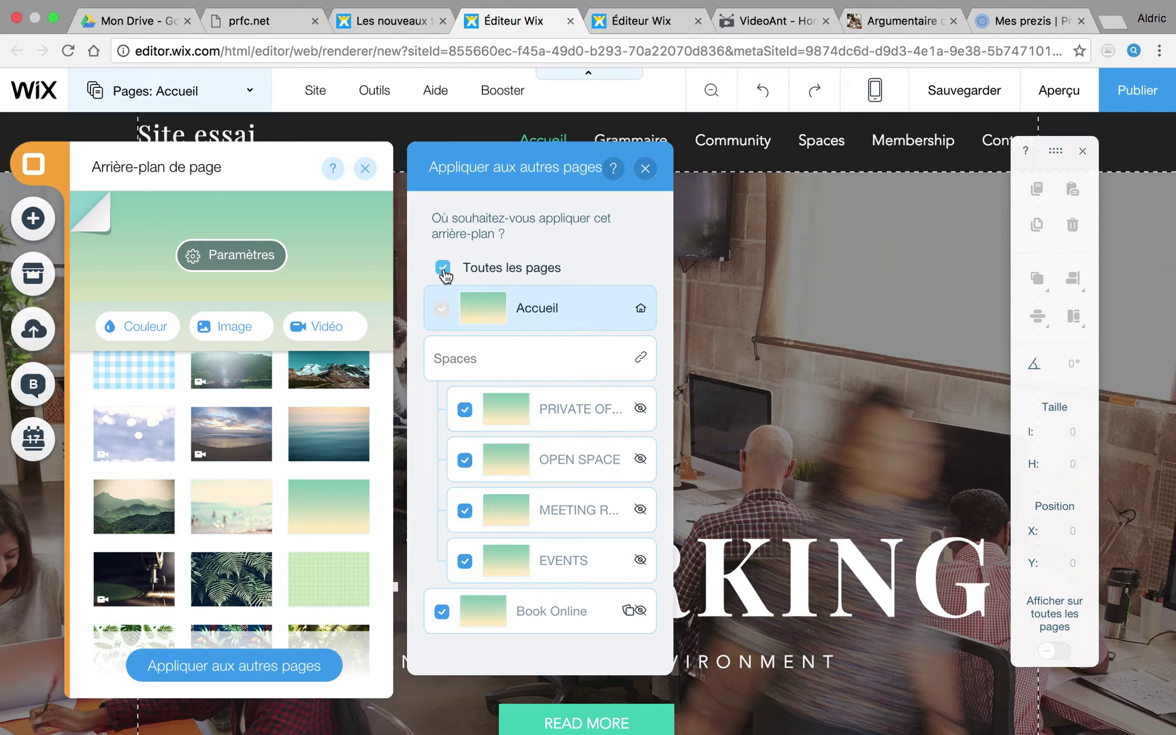
pyautogui.click(646, 172)
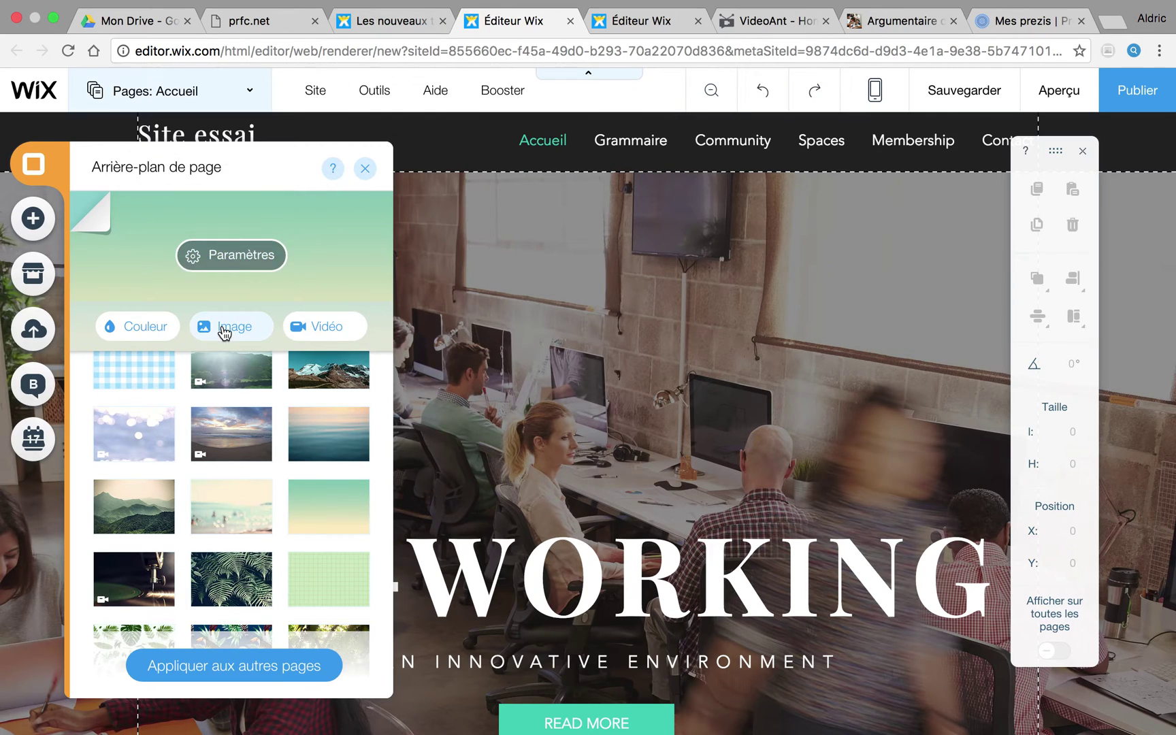
# Step: Try uploading a background image, cancel it, and close the page background panel unchanged
pyautogui.click(224, 330)
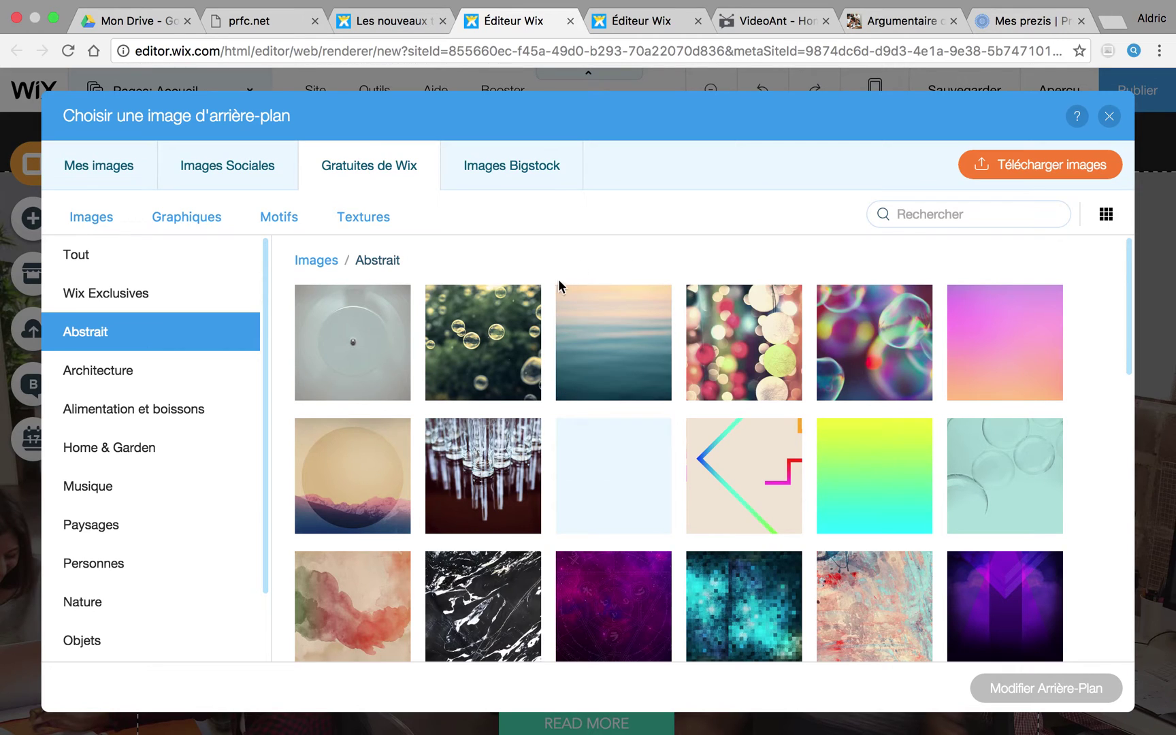
pyautogui.click(1006, 170)
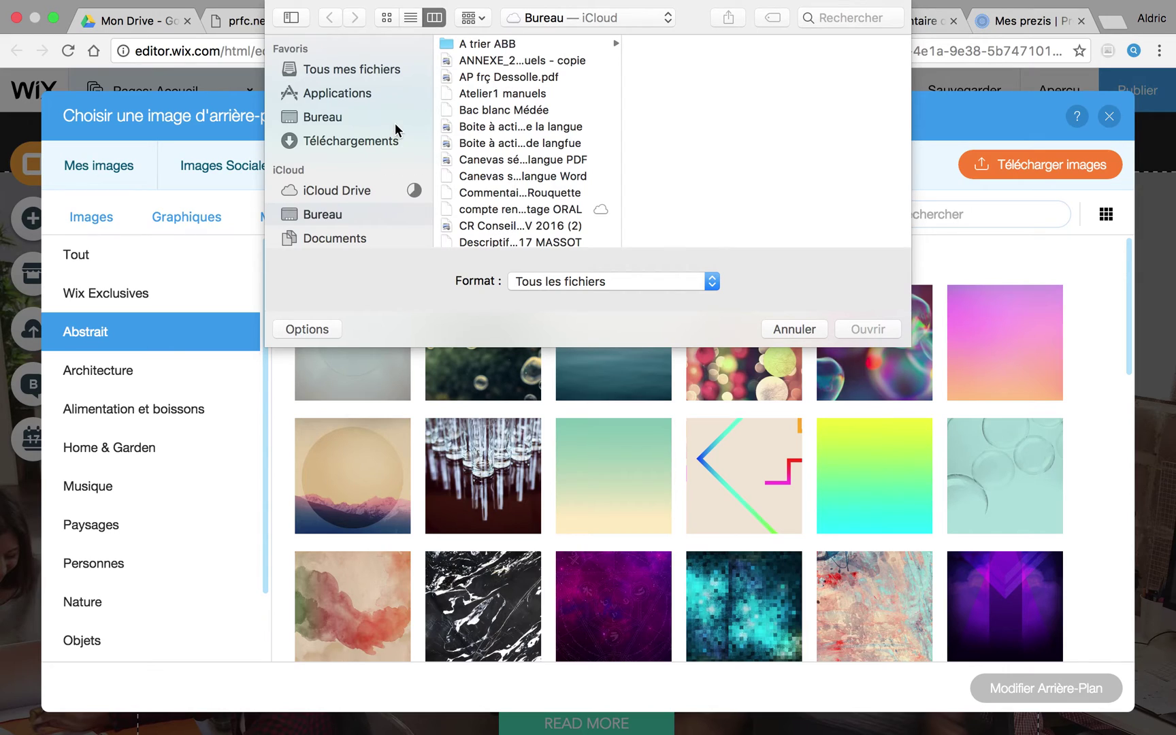
pyautogui.click(794, 330)
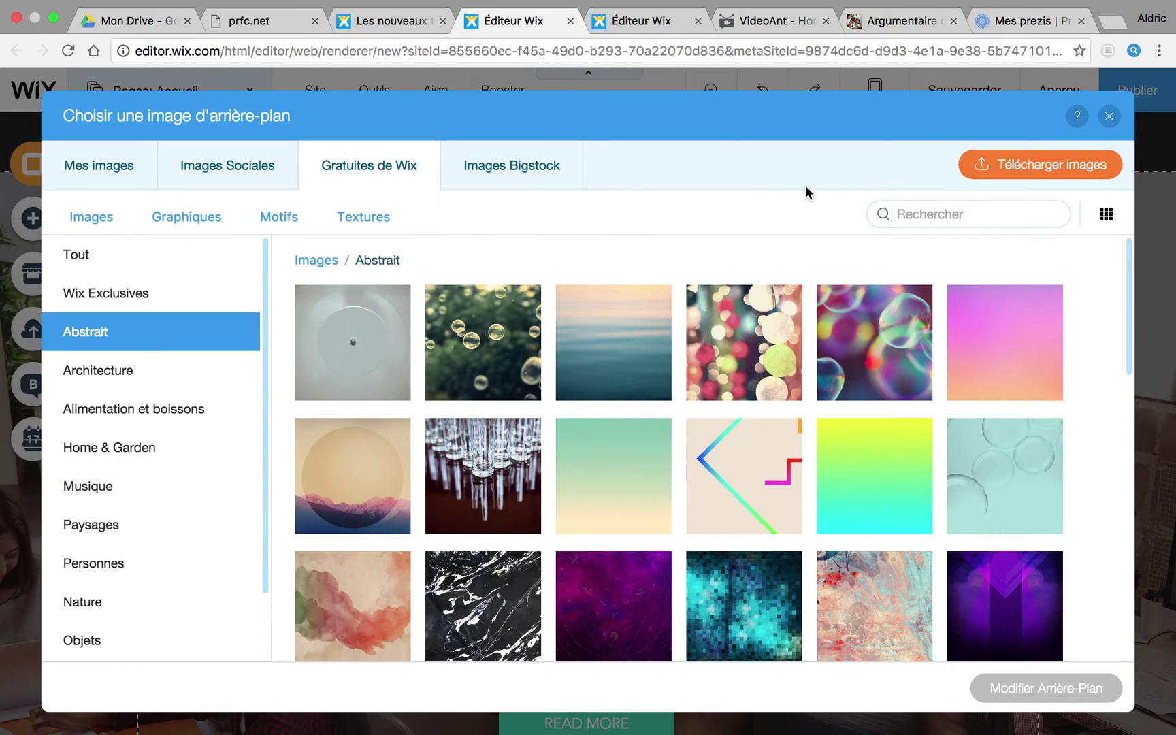
pyautogui.click(1111, 120)
pyautogui.moveTo(324, 514)
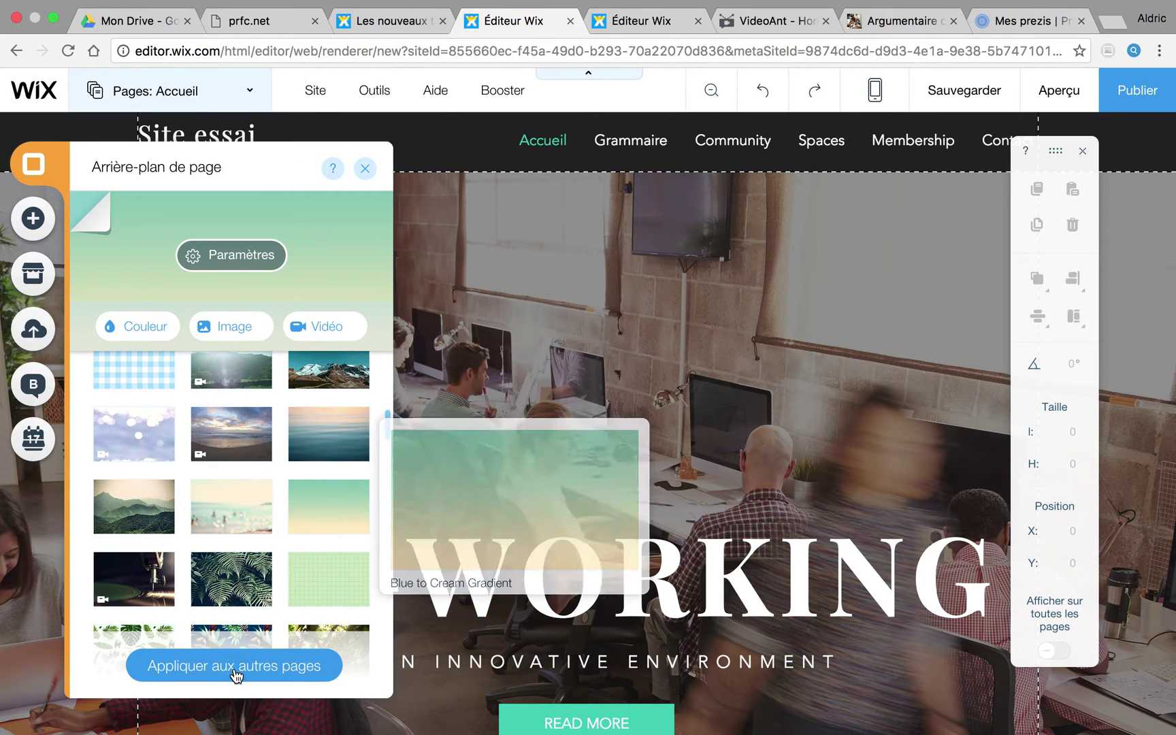
pyautogui.click(366, 171)
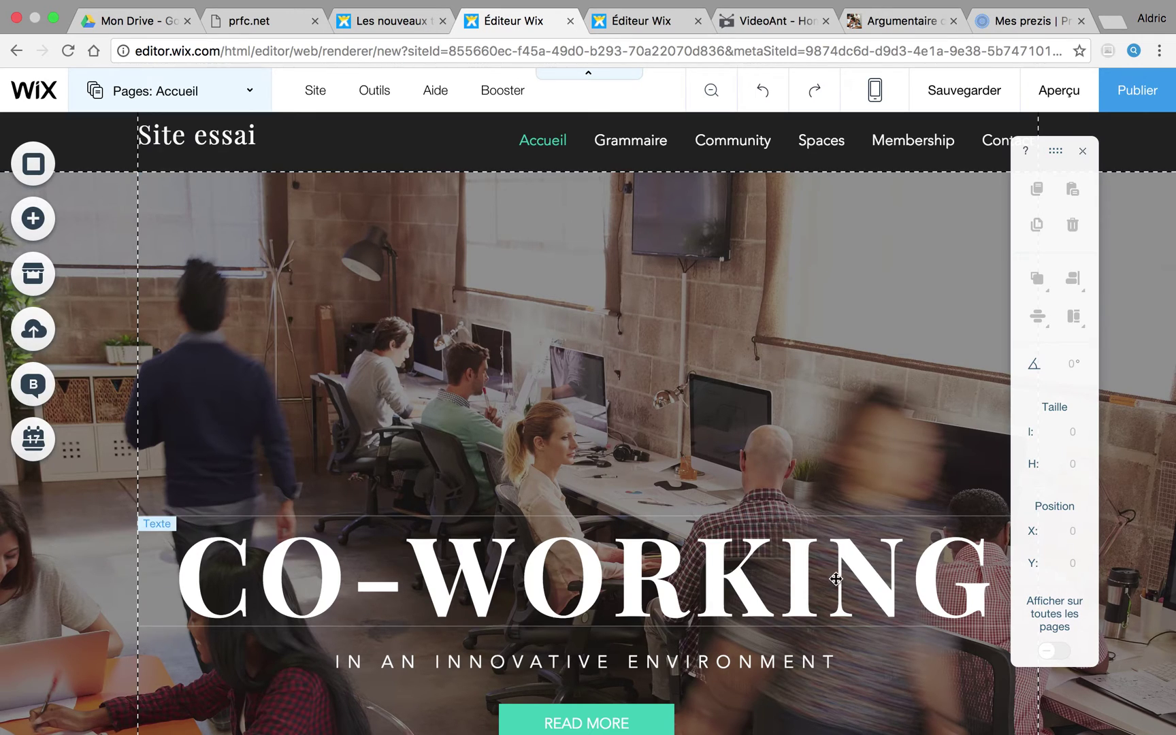
# Step: Drag the CO-WORKING title up to X 18, Y 133 and open its text settings
pyautogui.click(705, 533)
pyautogui.moveTo(710, 488); pyautogui.dragTo(652, 202)
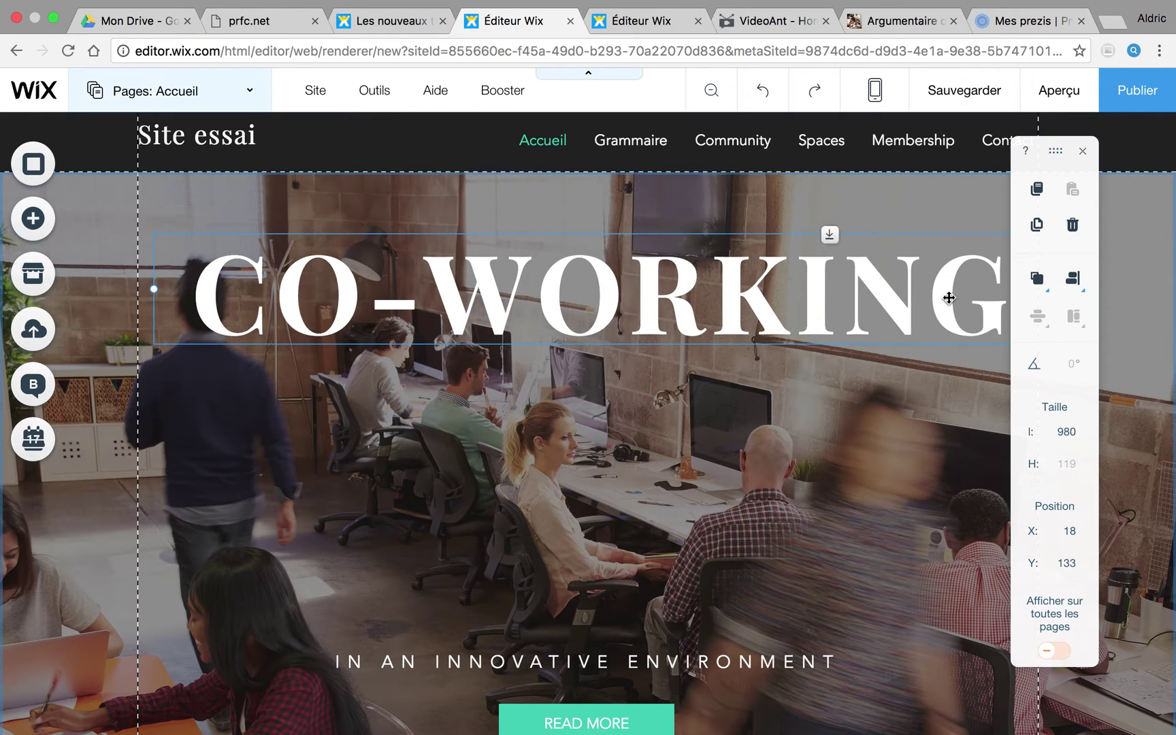
pyautogui.doubleClick(1000, 301)
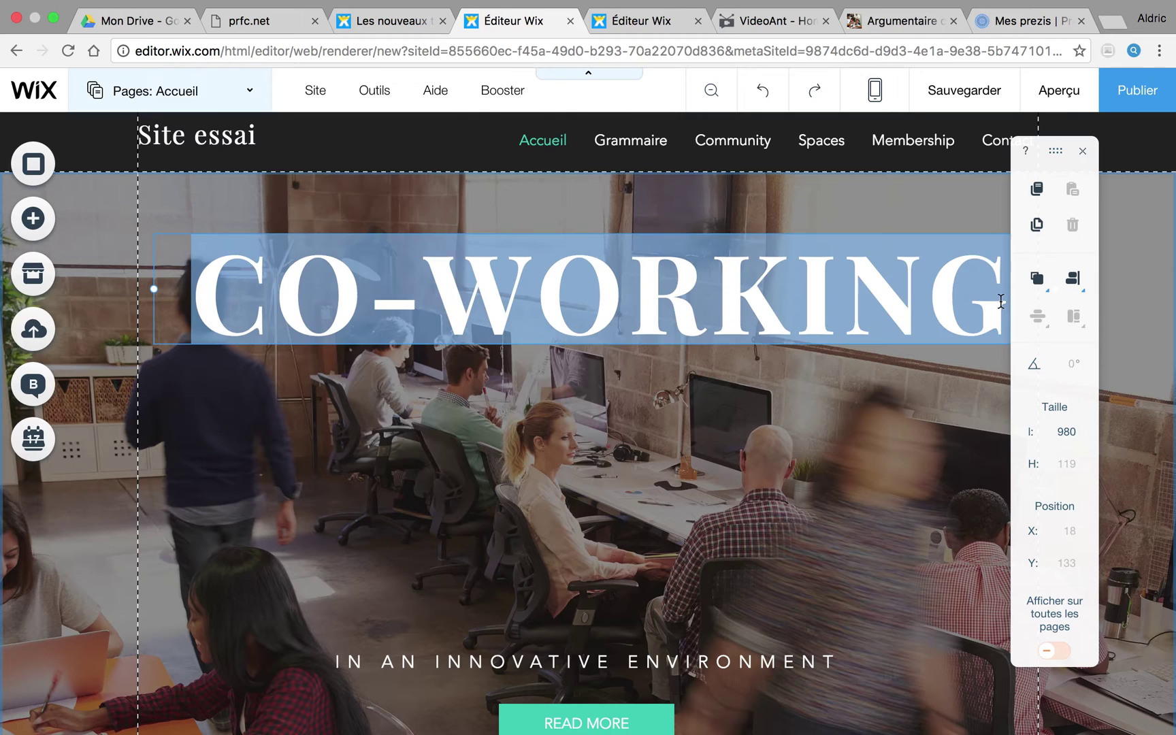
pyautogui.click(999, 308)
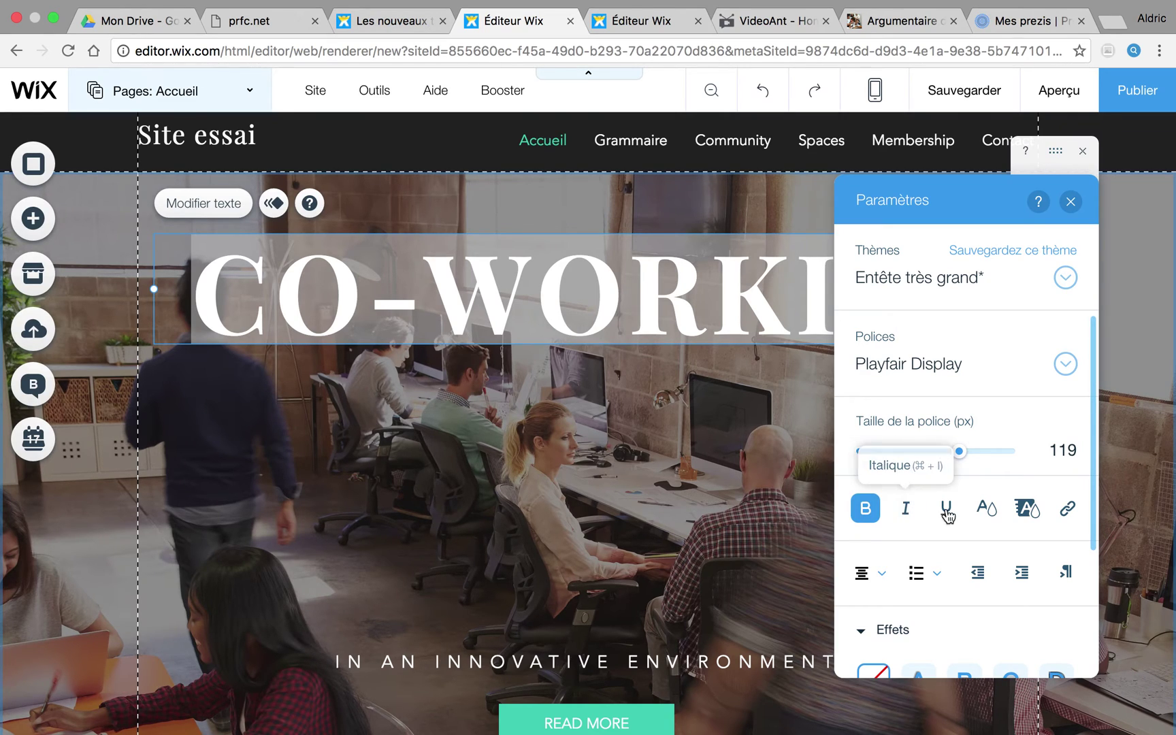
# Step: Look at the heading's text colour and highlight colour palettes without changing either
pyautogui.click(985, 509)
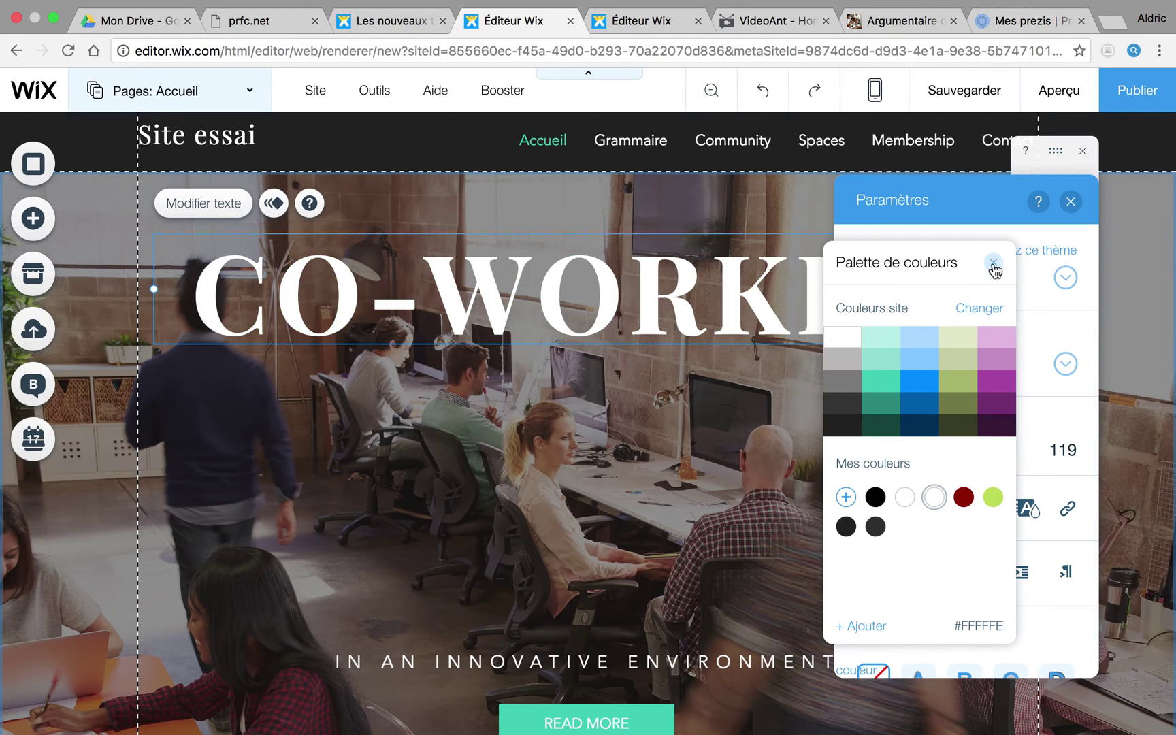
pyautogui.click(994, 264)
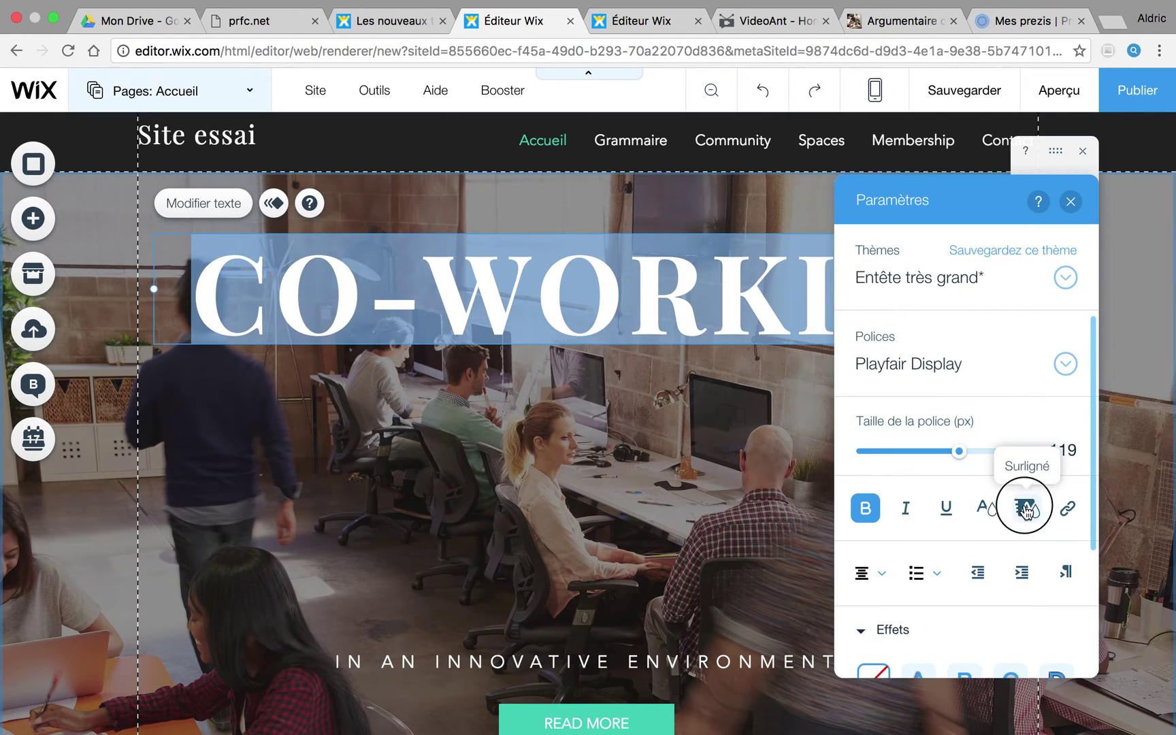
pyautogui.click(1026, 508)
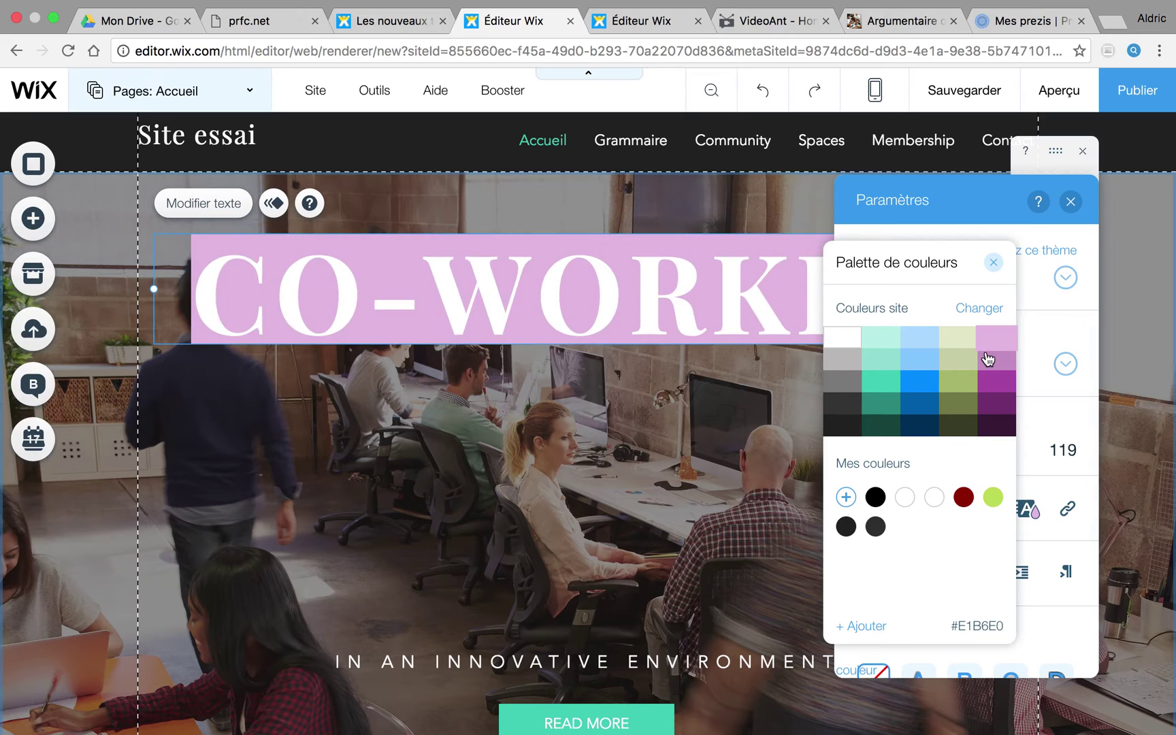
pyautogui.click(994, 264)
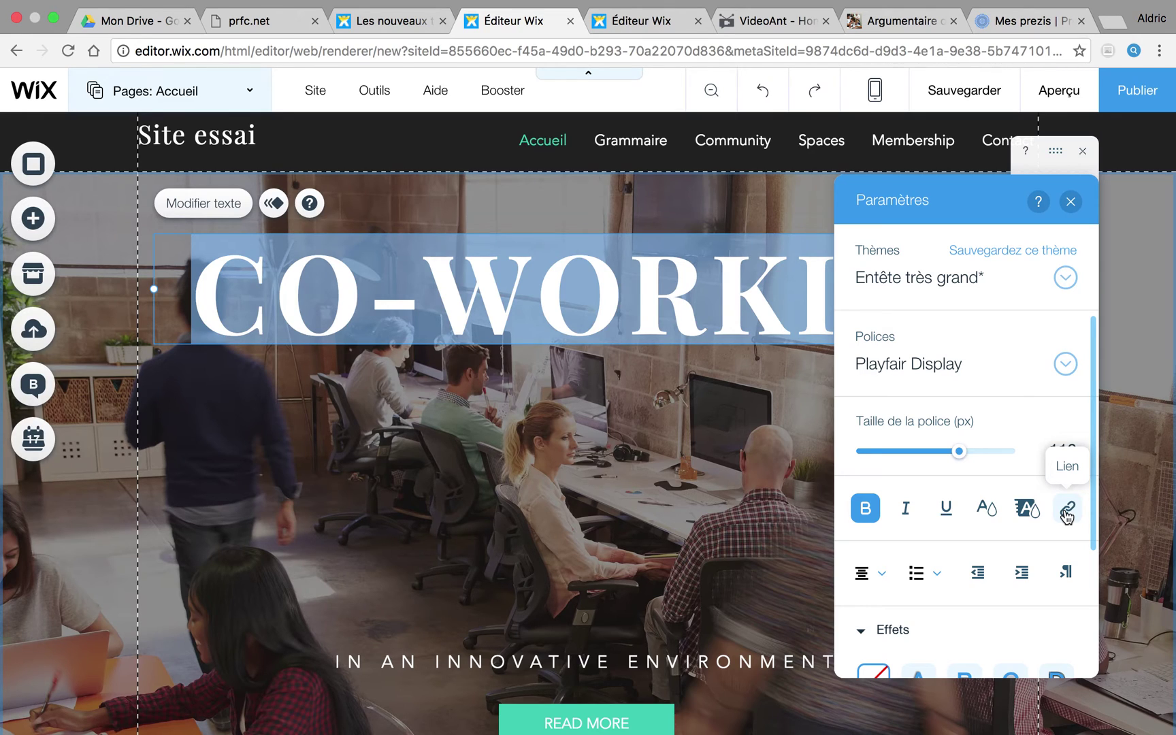
# Step: Start a web-address link on the CO-WORKING heading, then switch to the VideoAnt page
pyautogui.click(1069, 510)
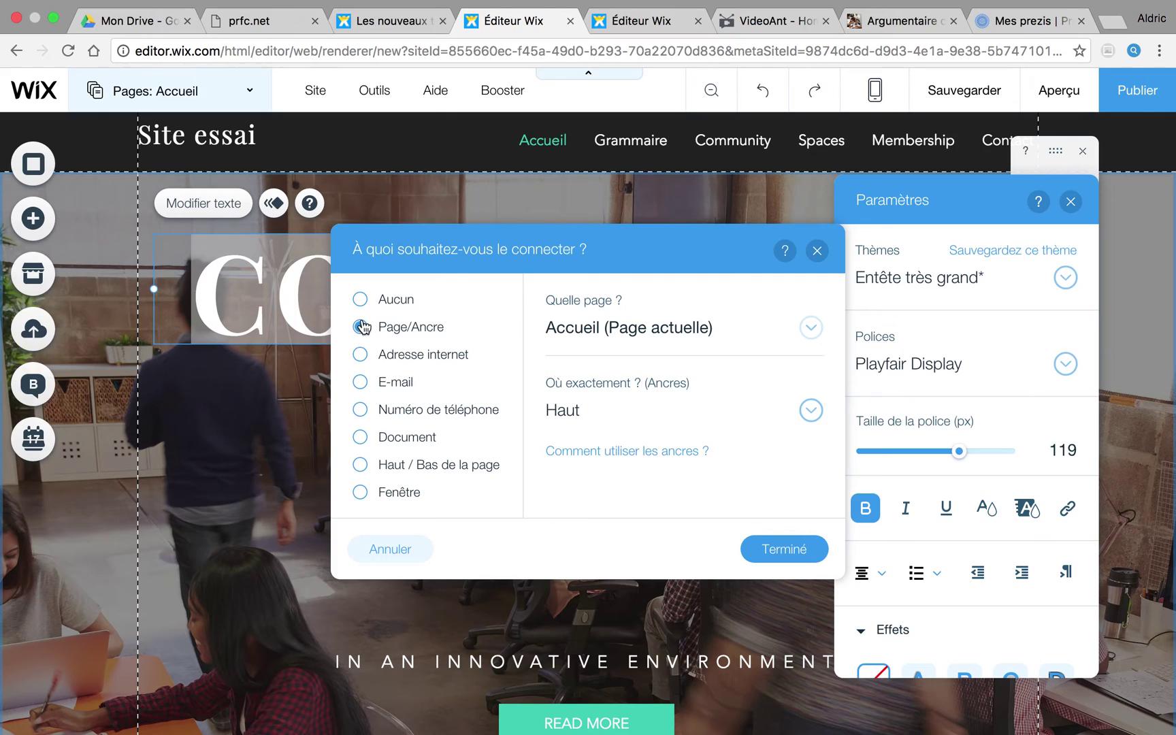
pyautogui.click(360, 355)
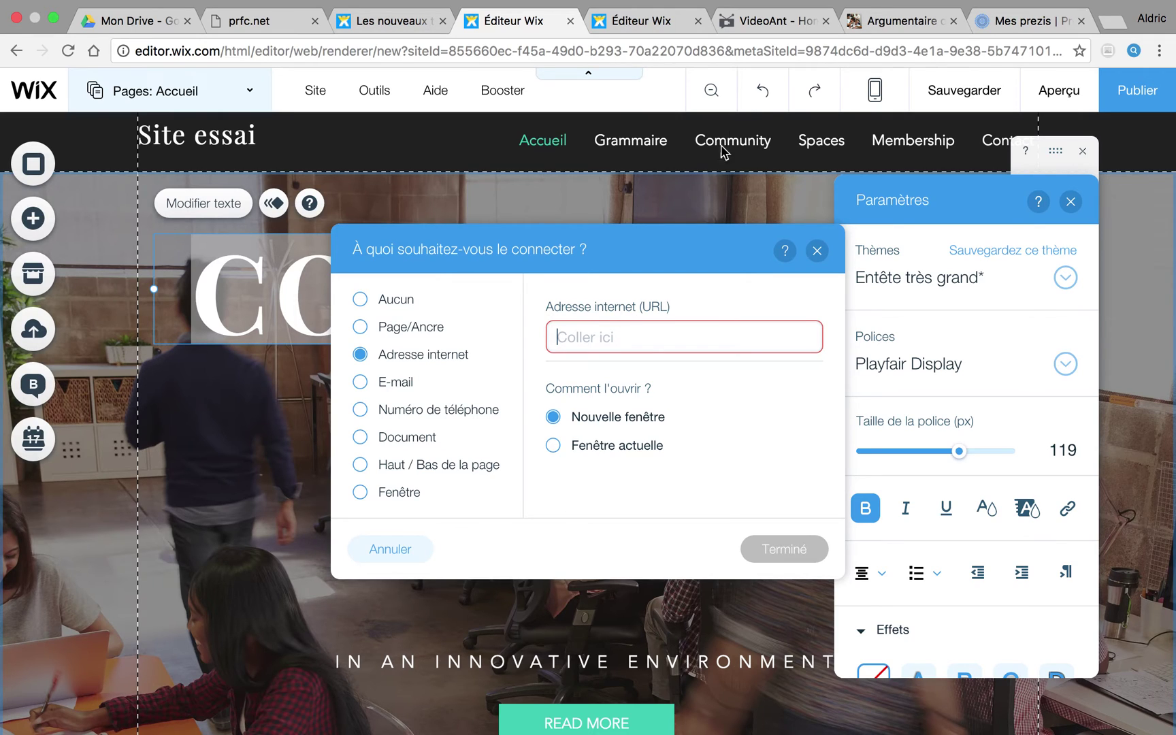
pyautogui.click(775, 22)
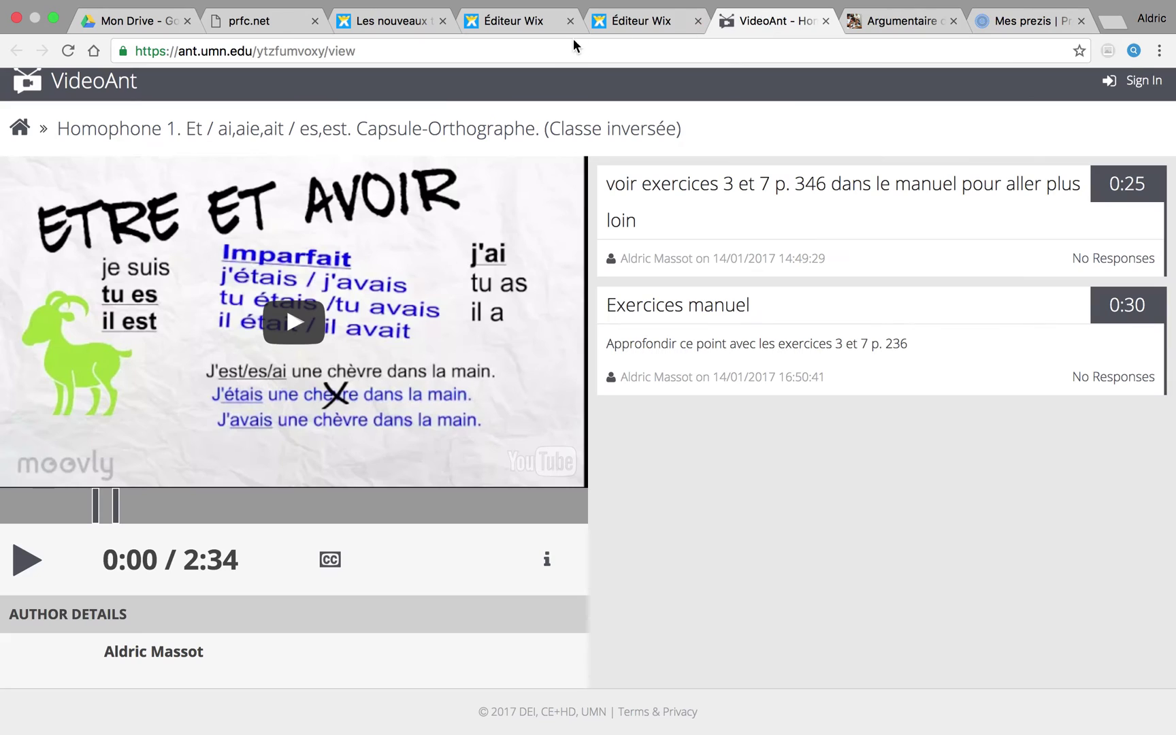
pyautogui.click(331, 46)
pyautogui.hotkey('ctrl', 'c')
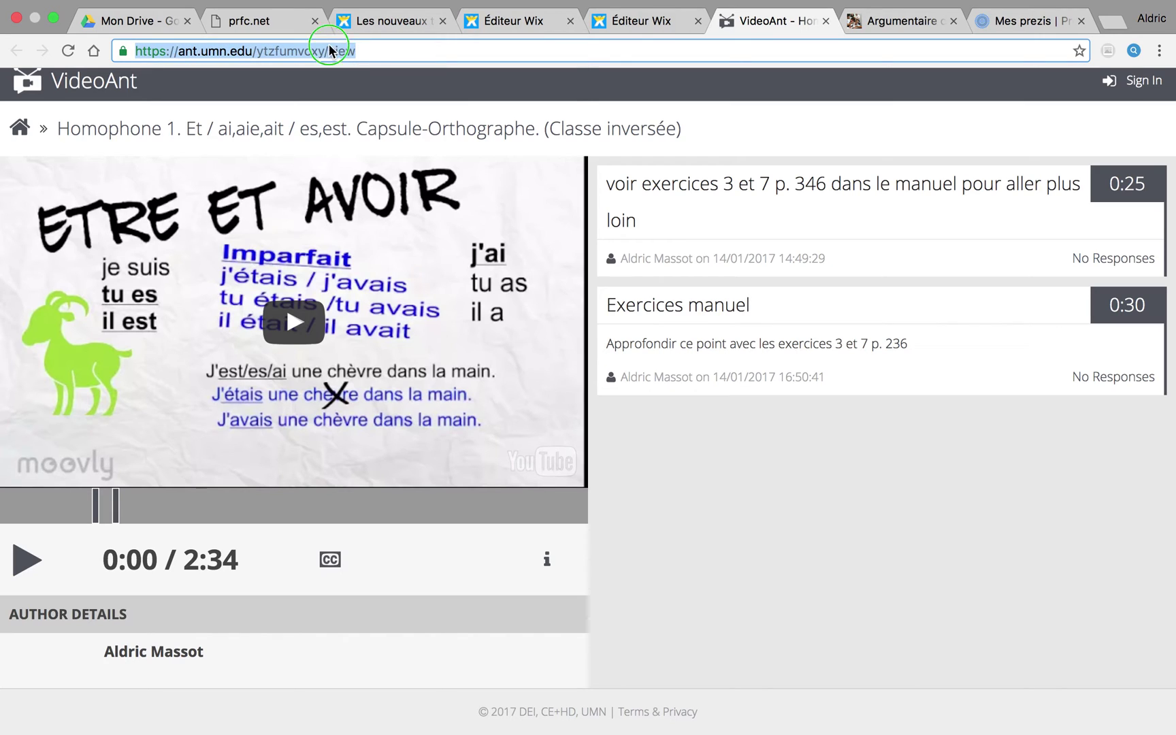
pyautogui.rightClick(330, 45)
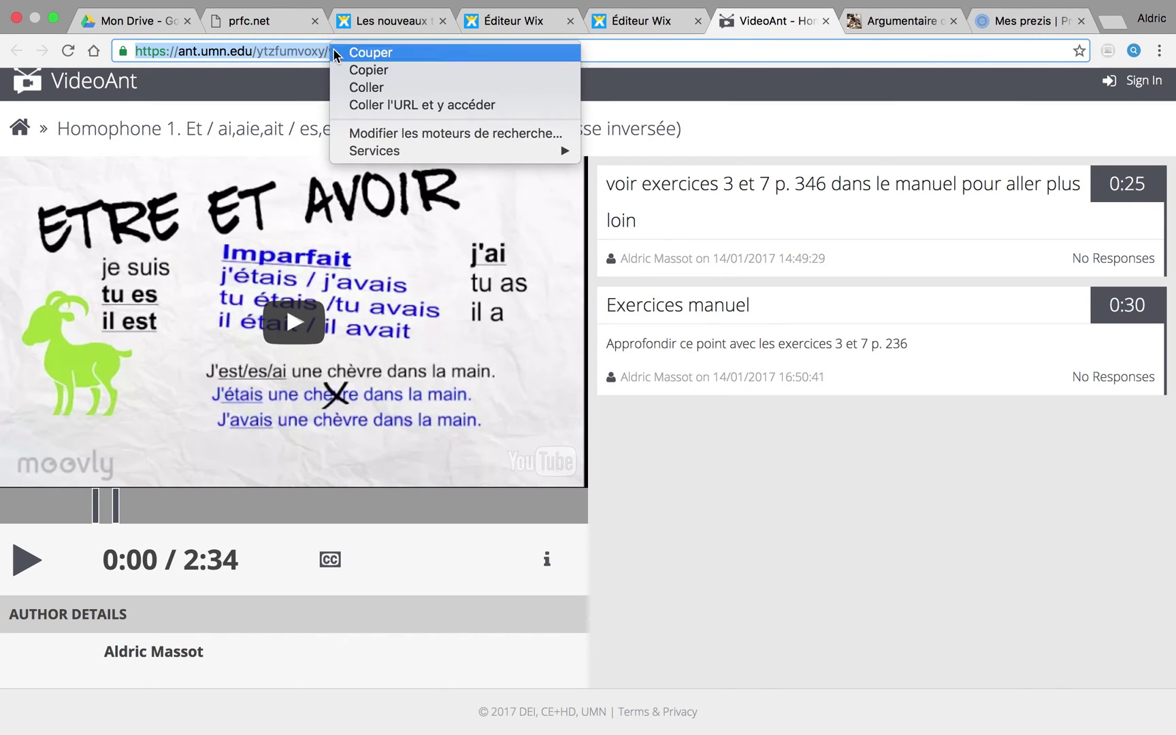
pyautogui.click(379, 69)
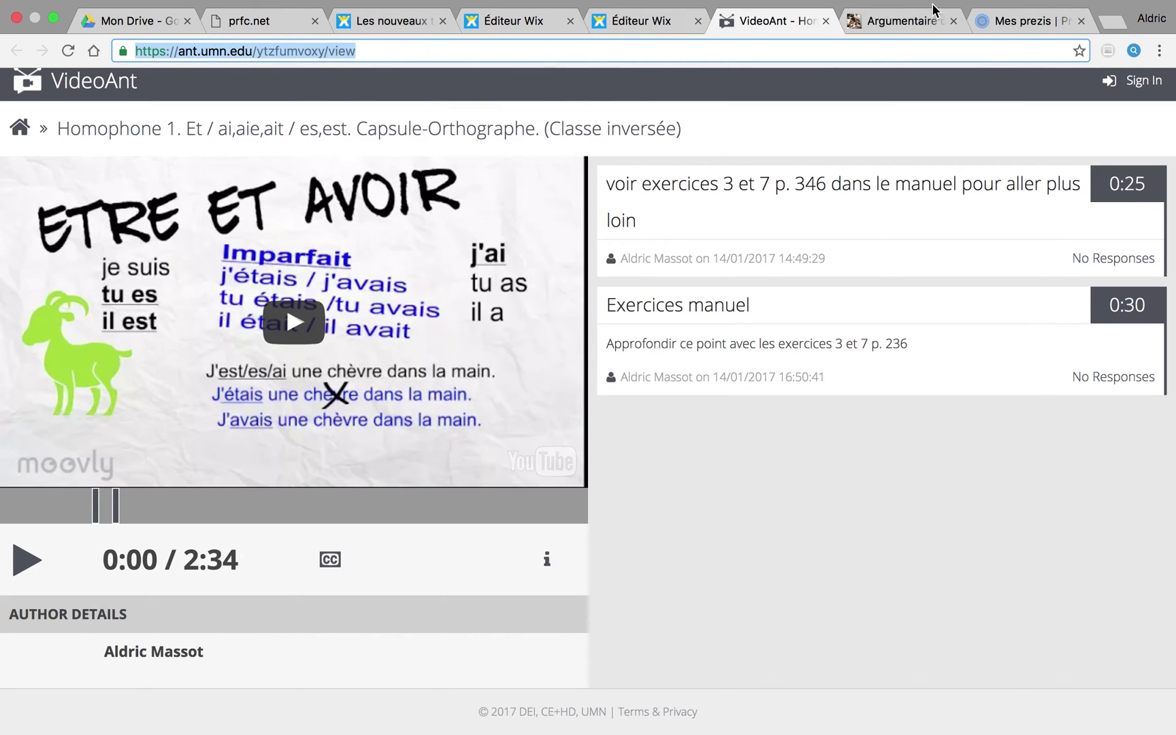
pyautogui.click(626, 26)
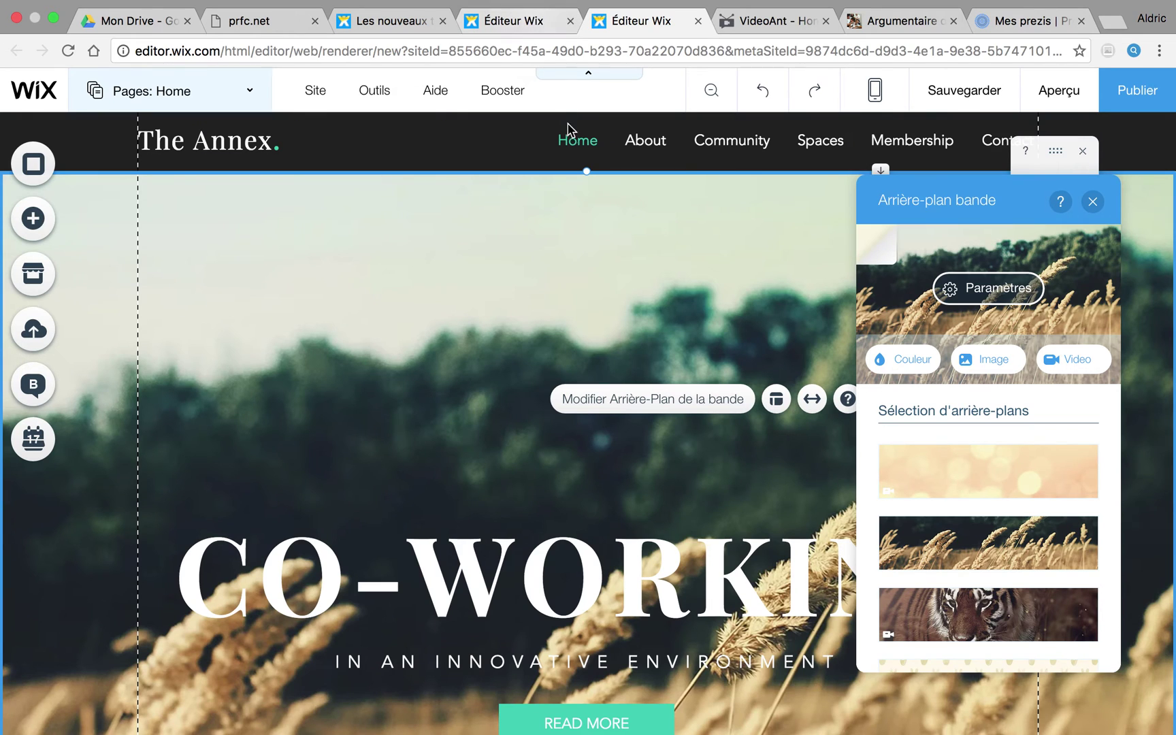
# Step: Paste the VideoAnt address as the CO-WORKING heading's link, confirm it, and close text settings
pyautogui.click(515, 26)
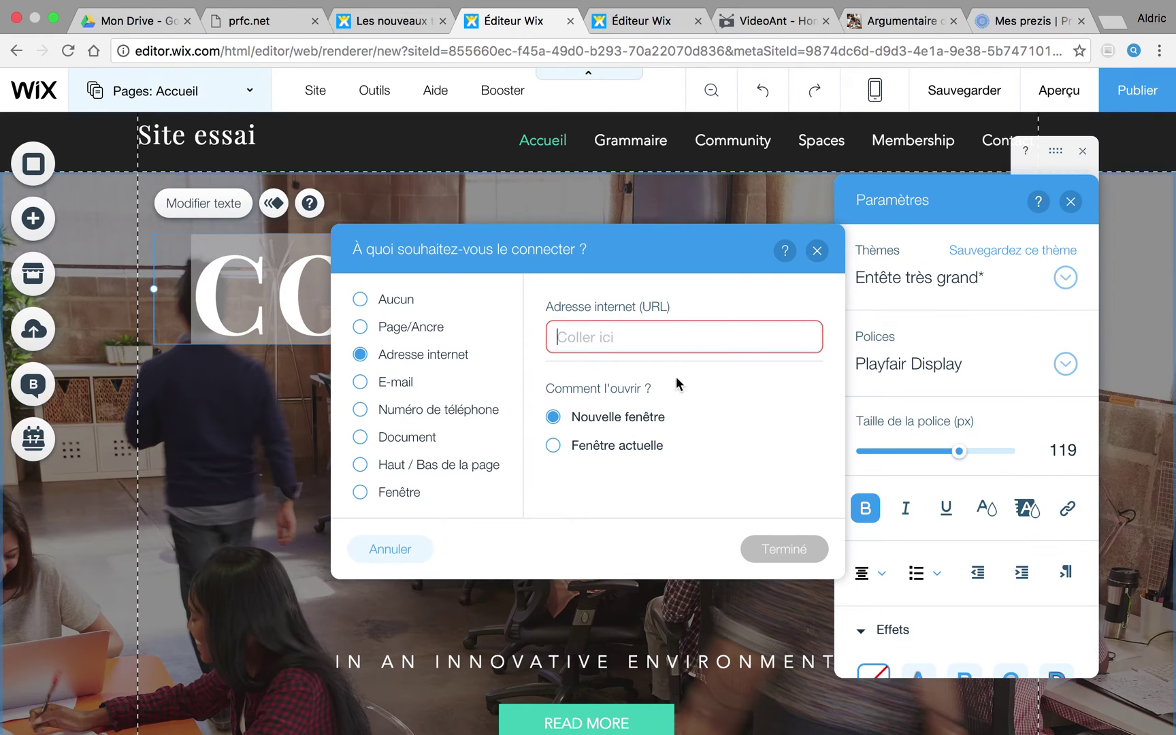
pyautogui.rightClick(642, 345)
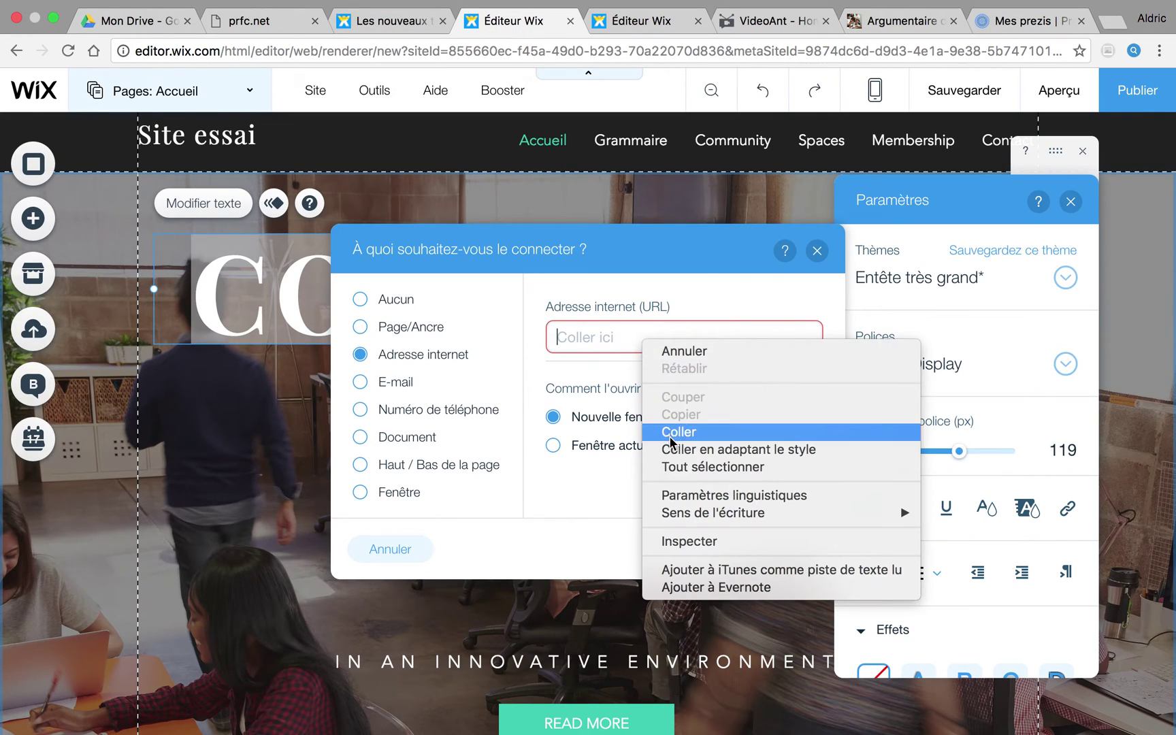
pyautogui.click(669, 433)
pyautogui.click(766, 553)
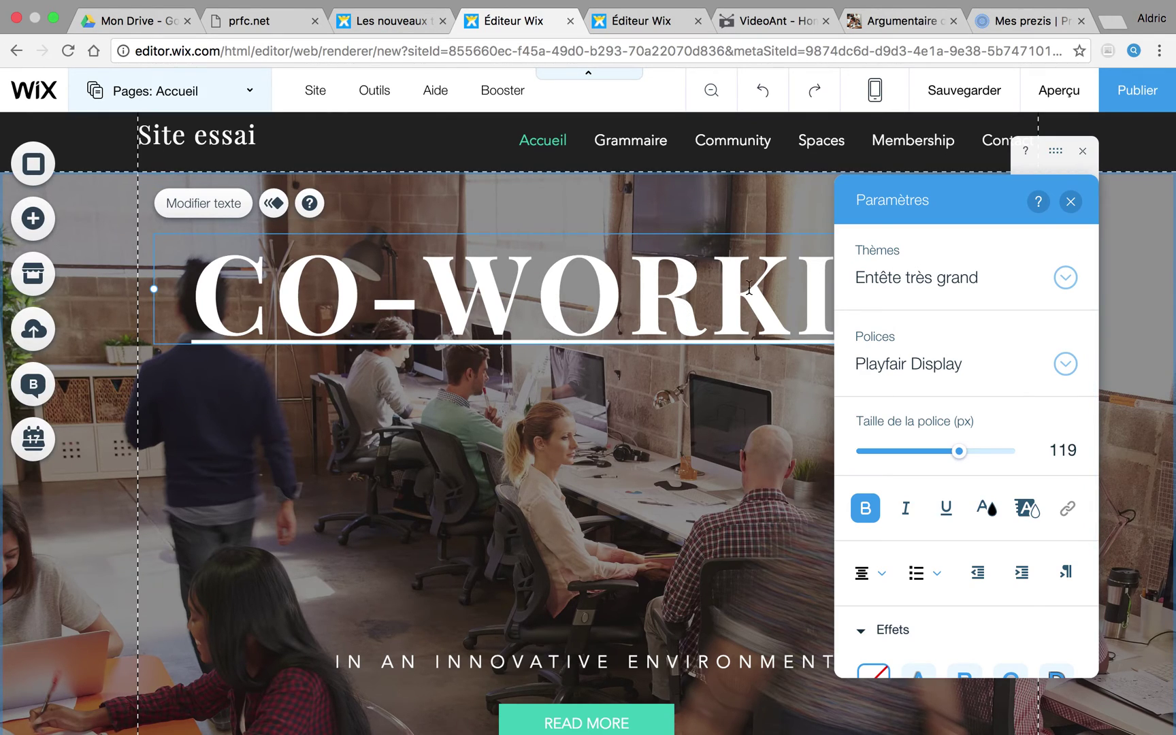
pyautogui.click(1071, 203)
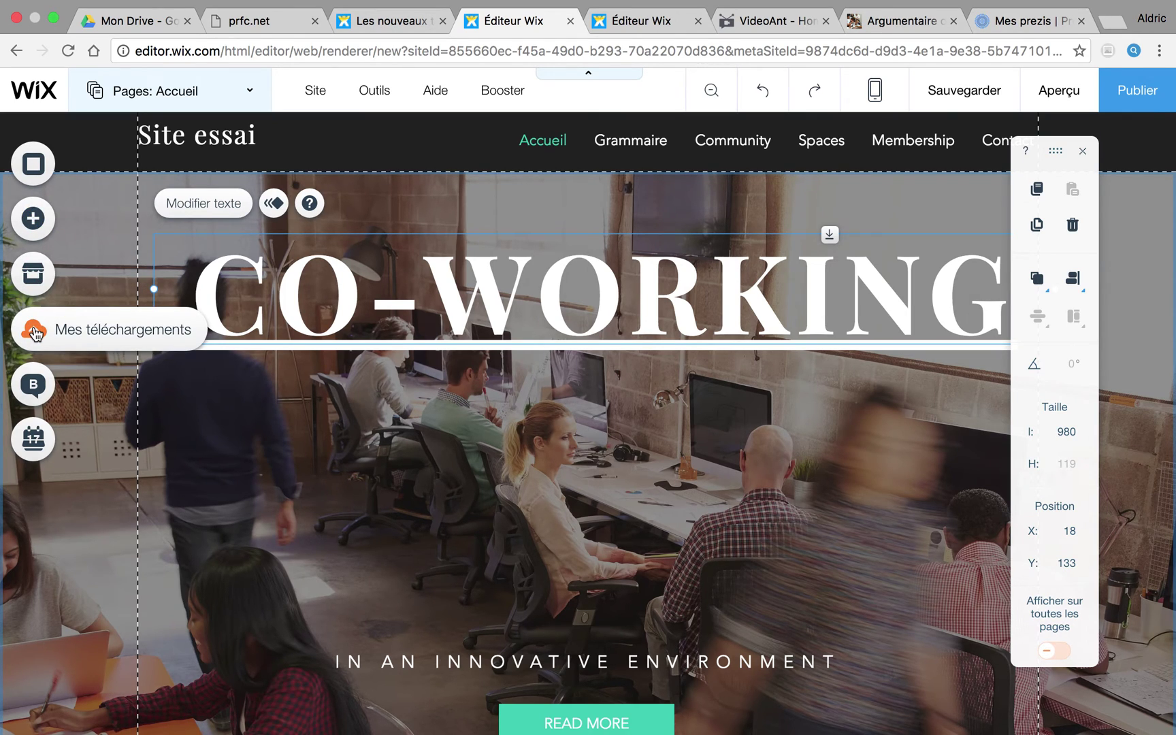
# Step: In My Uploads, check the empty image library, then bring up the video library
pyautogui.click(35, 334)
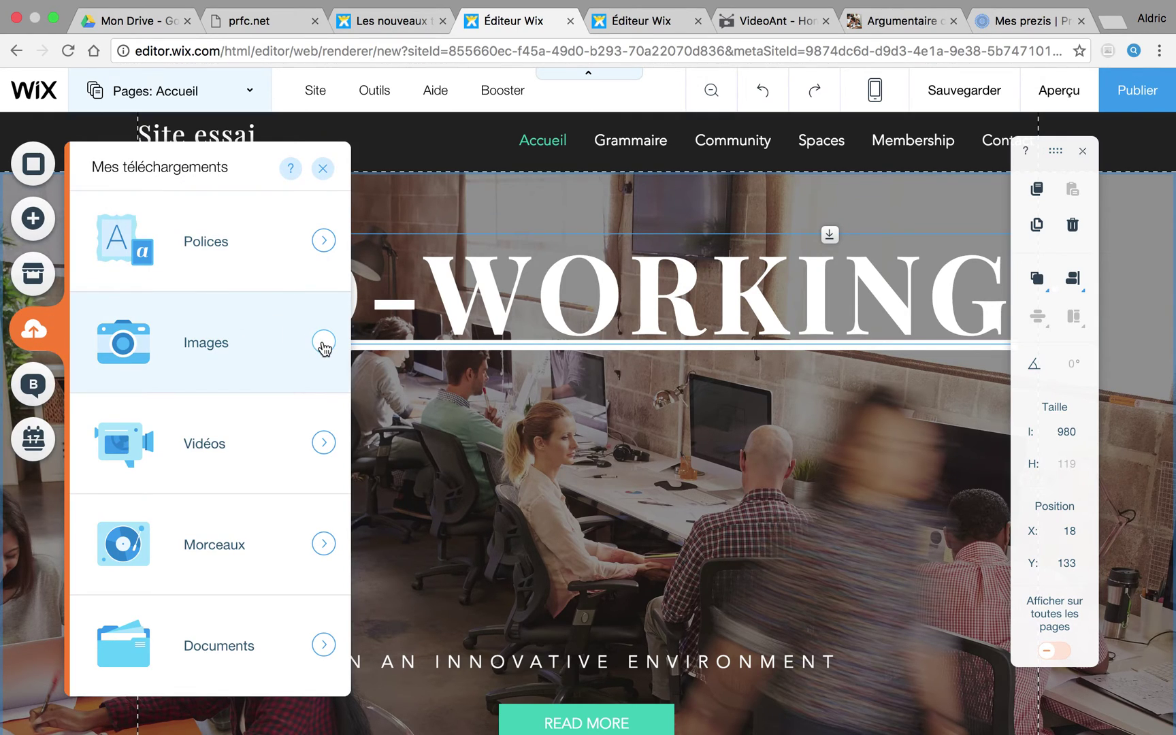
pyautogui.click(323, 344)
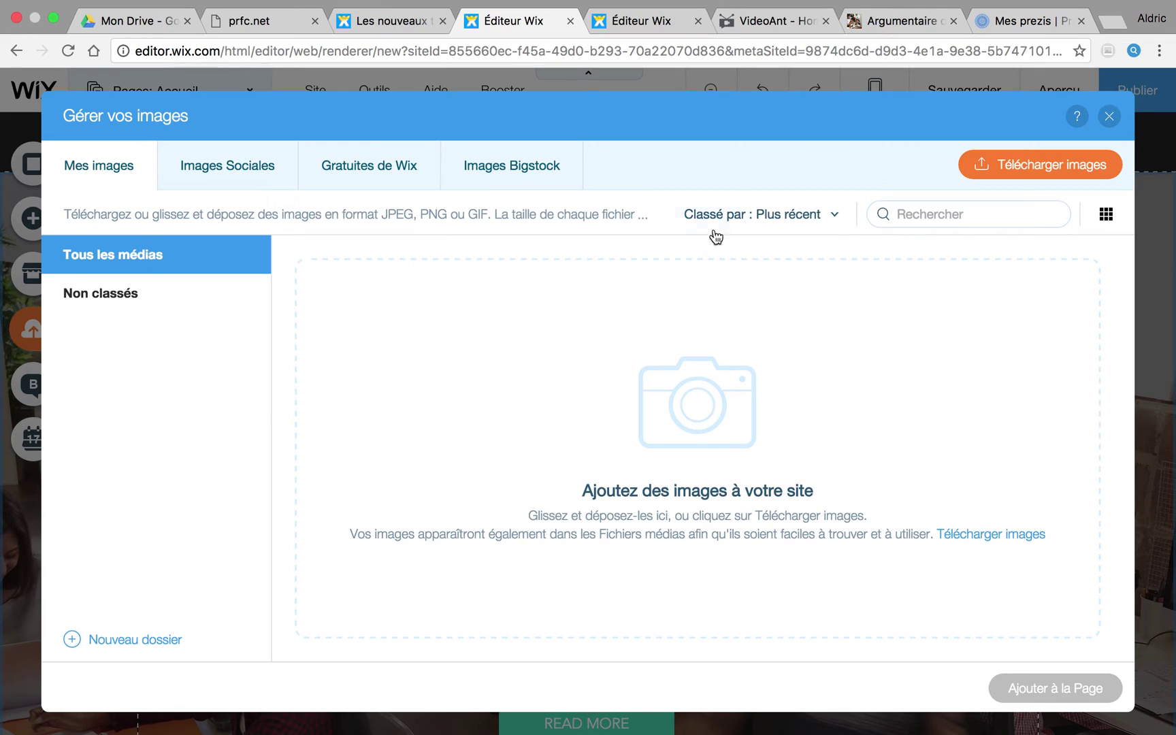
pyautogui.click(1110, 117)
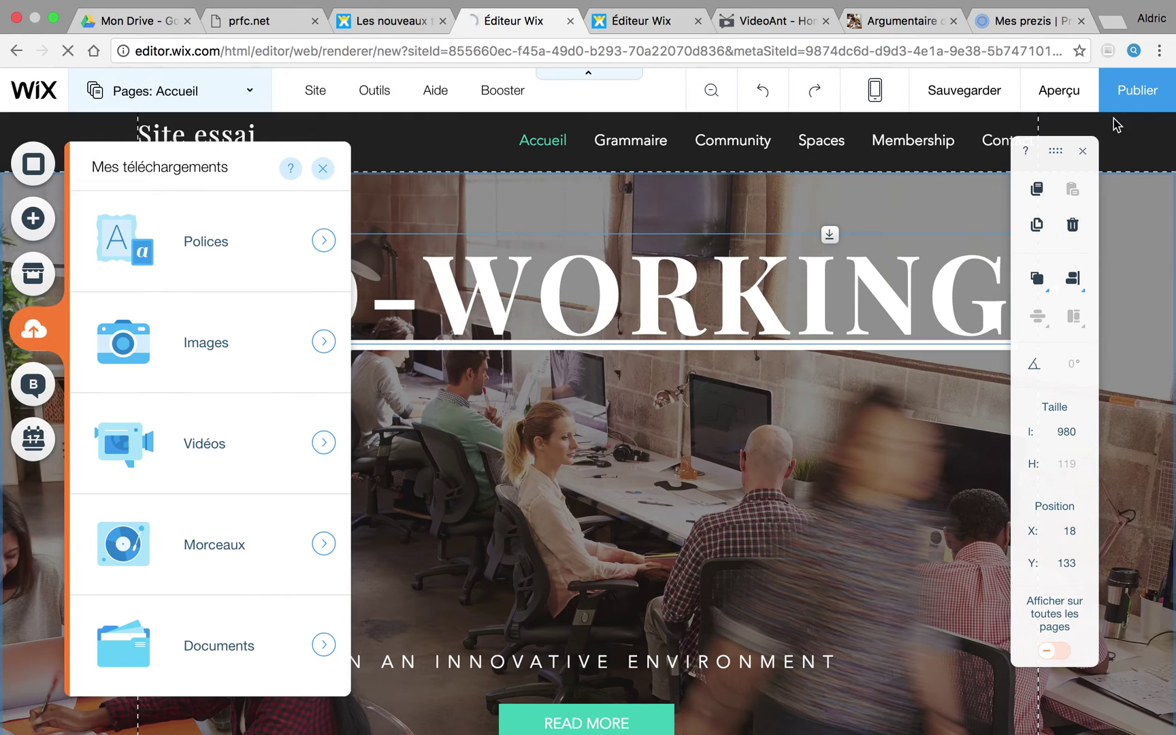
pyautogui.click(322, 444)
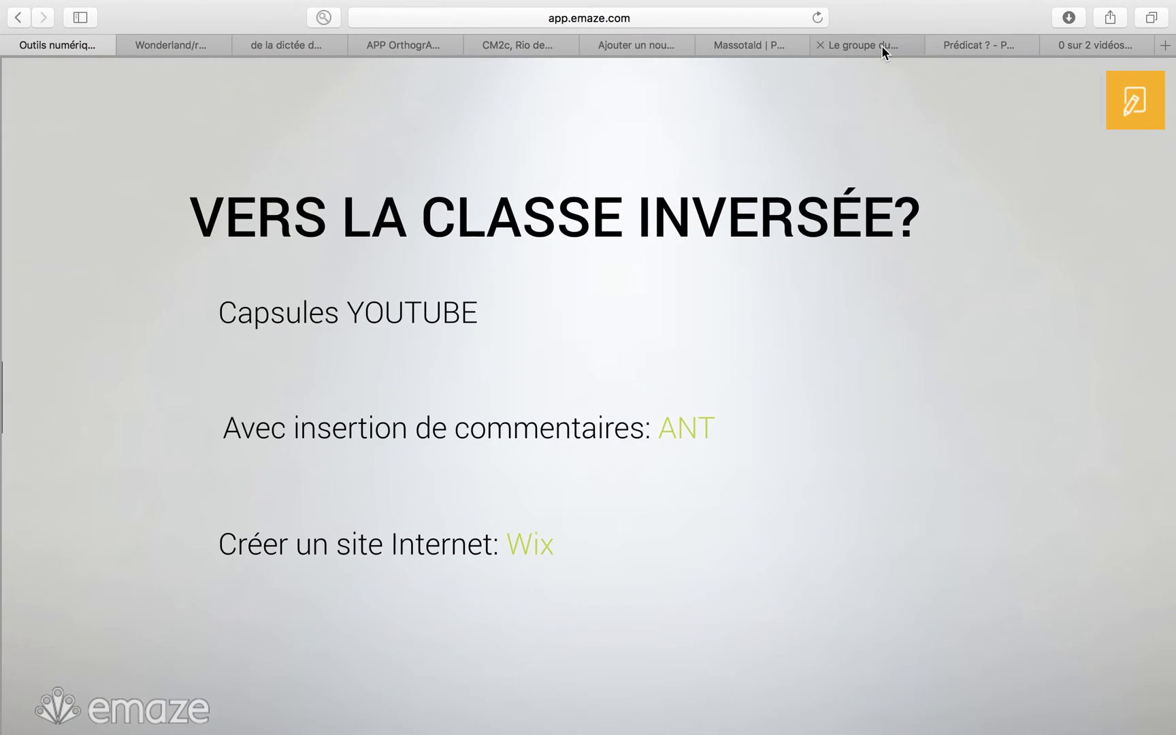
# Step: Copy the YouTube share link for 'Le groupe du verbe et le prédicat' and return to Wix
pyautogui.click(882, 46)
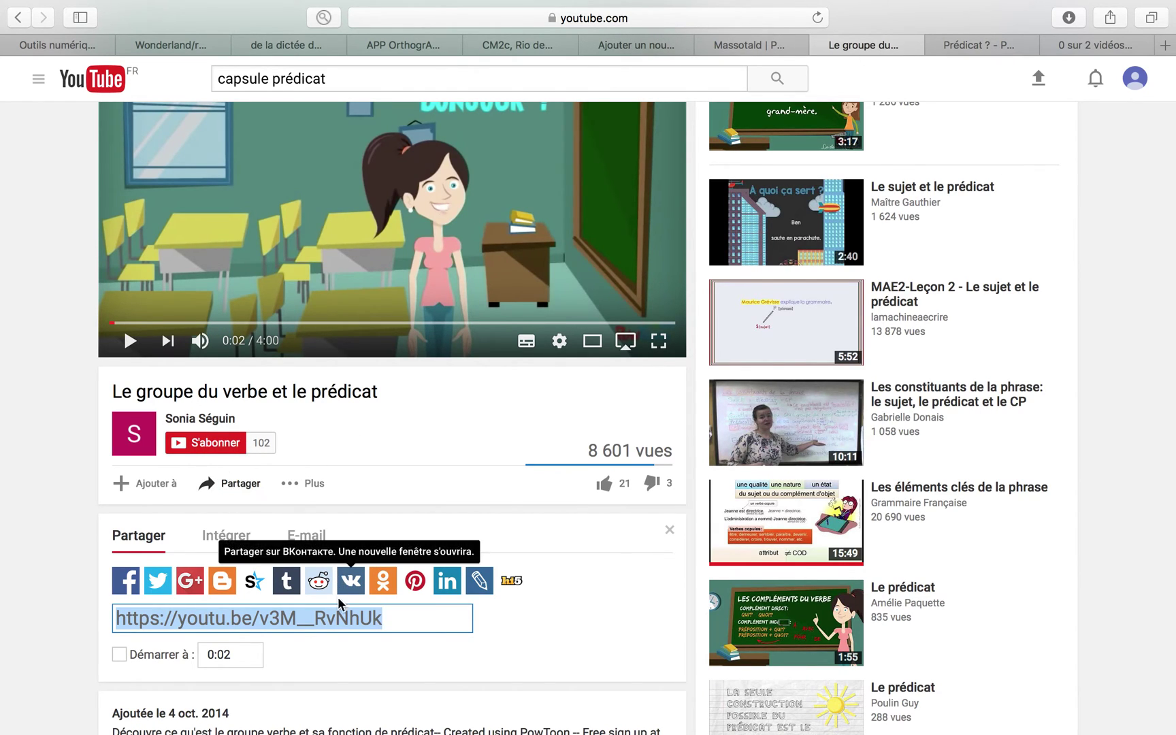
pyautogui.rightClick(335, 620)
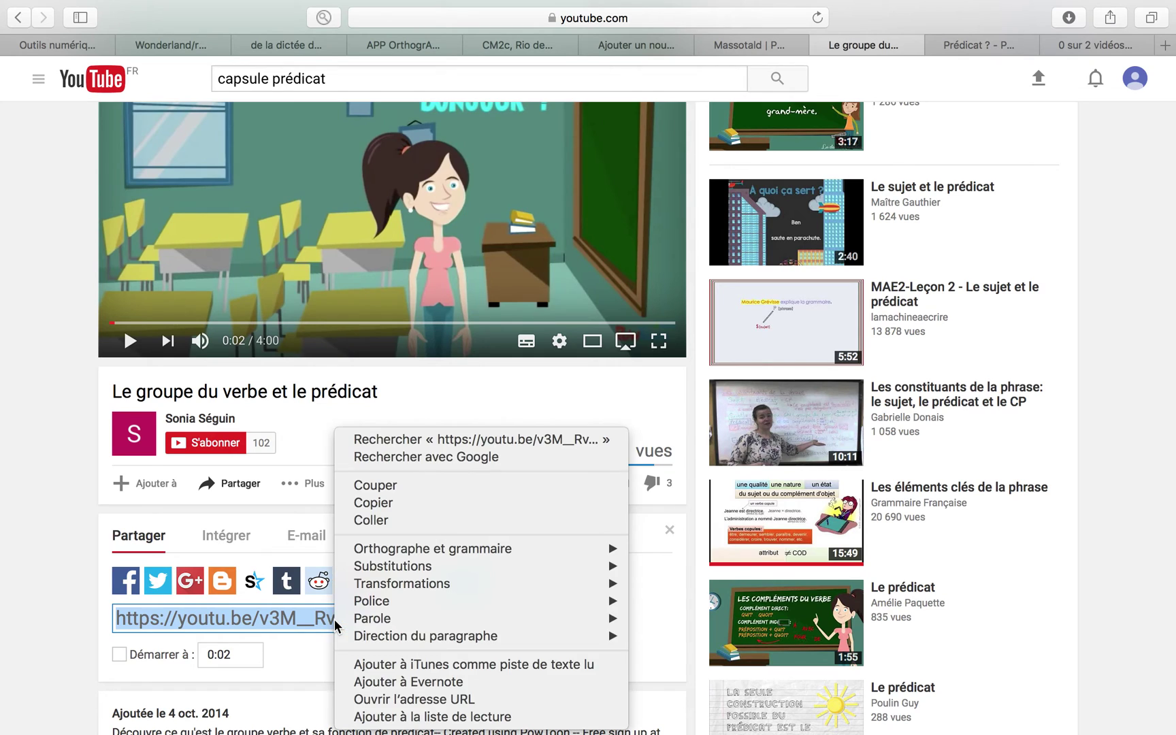
pyautogui.click(383, 504)
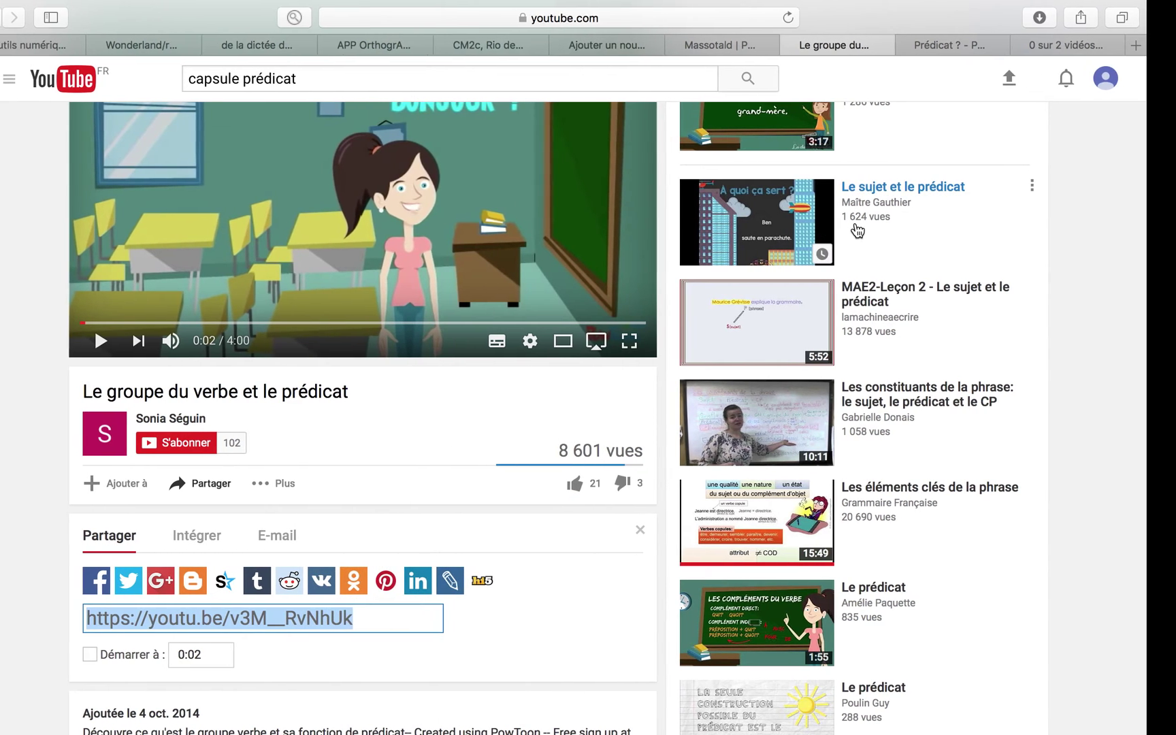
pyautogui.hotkey('ctrl', 'Left')
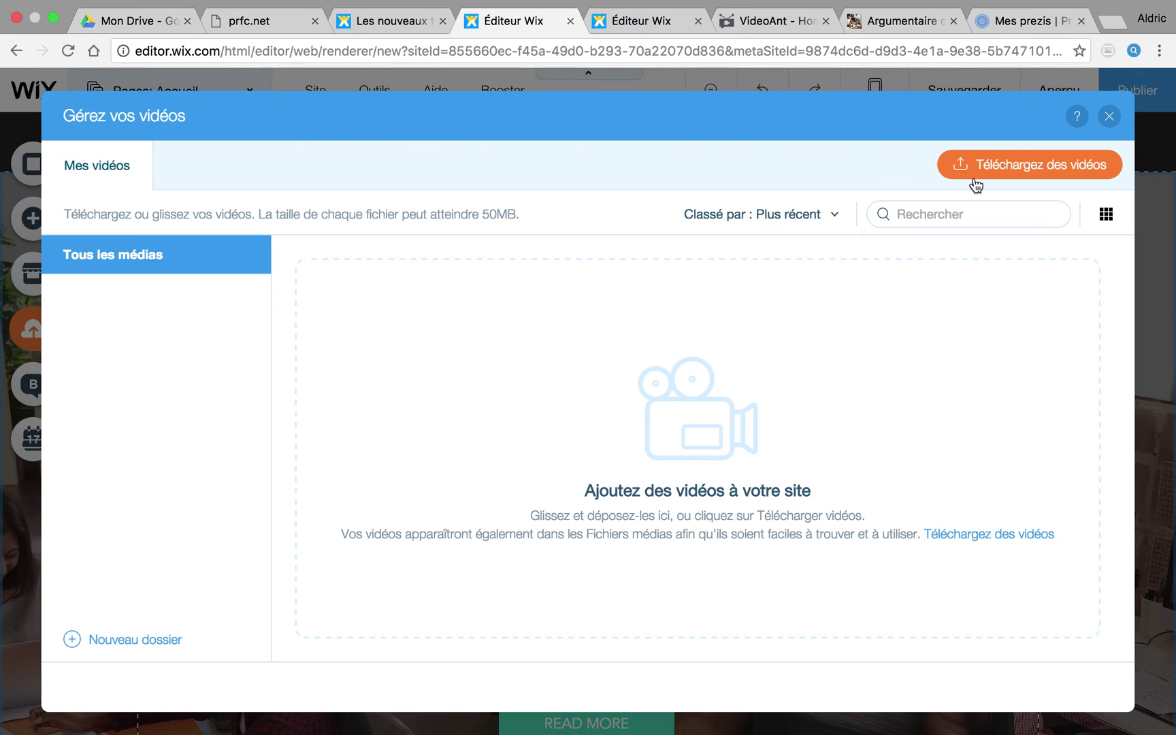
# Step: Begin a video upload, cancel the file picker, and close the empty video library
pyautogui.click(983, 168)
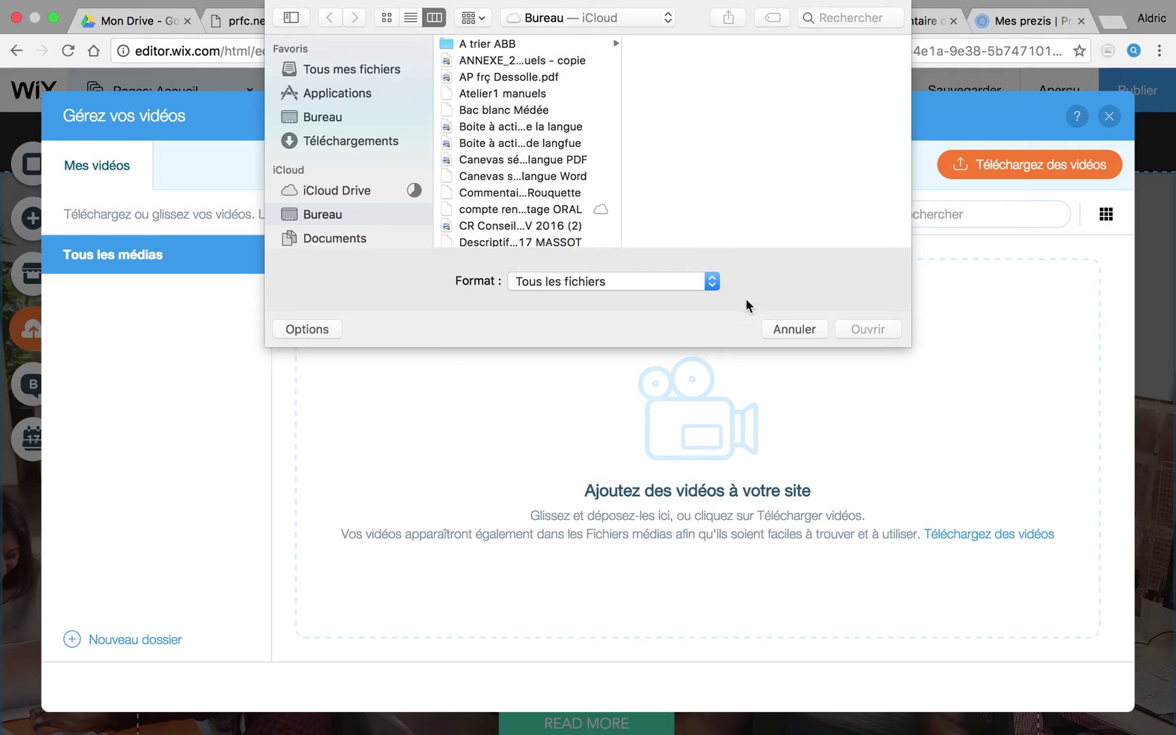
pyautogui.click(793, 328)
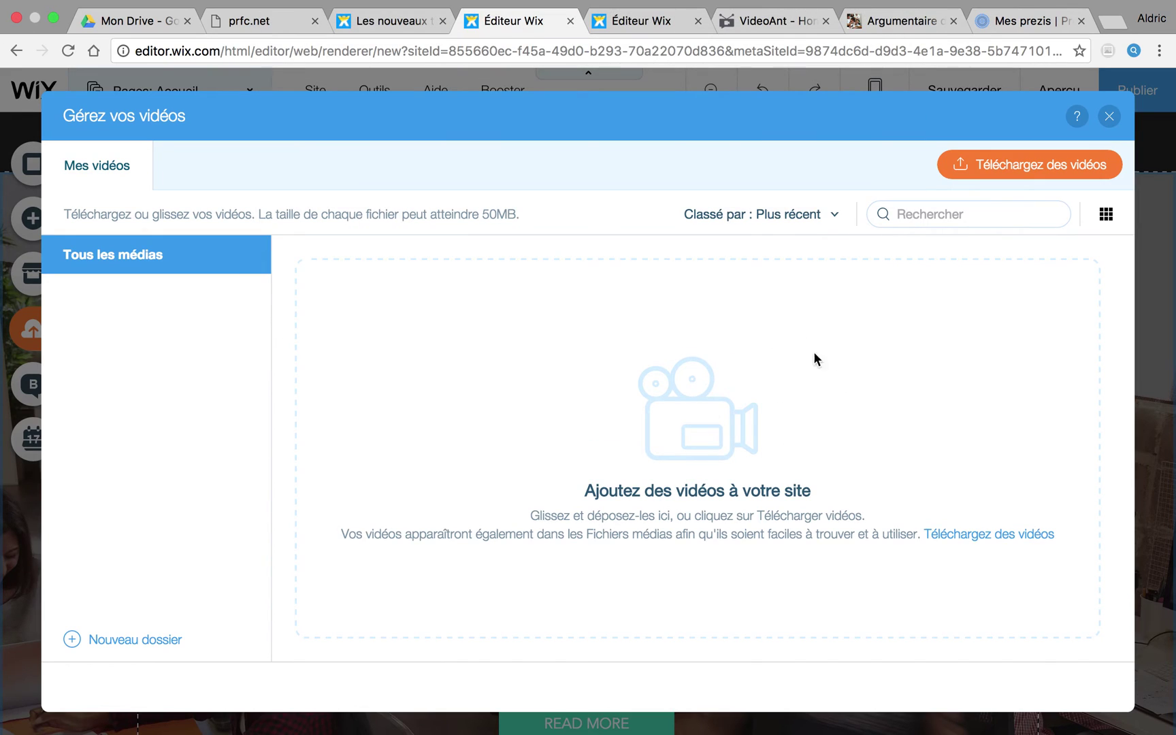
pyautogui.click(1110, 116)
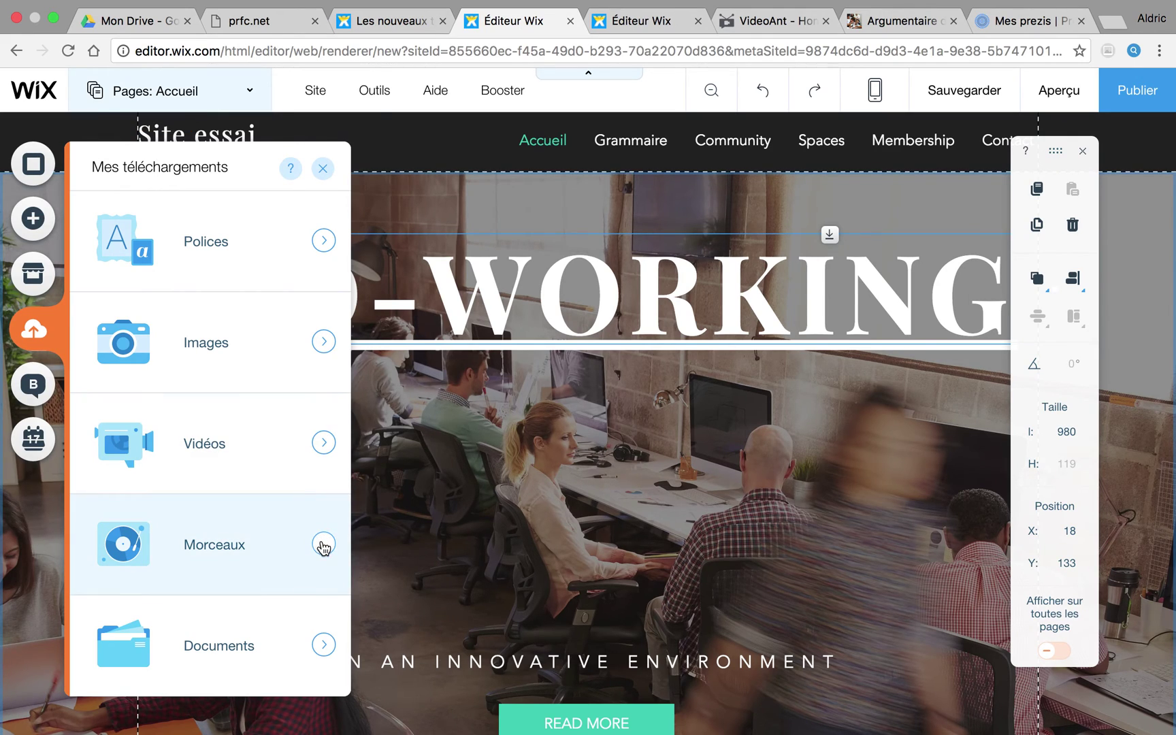
pyautogui.click(324, 546)
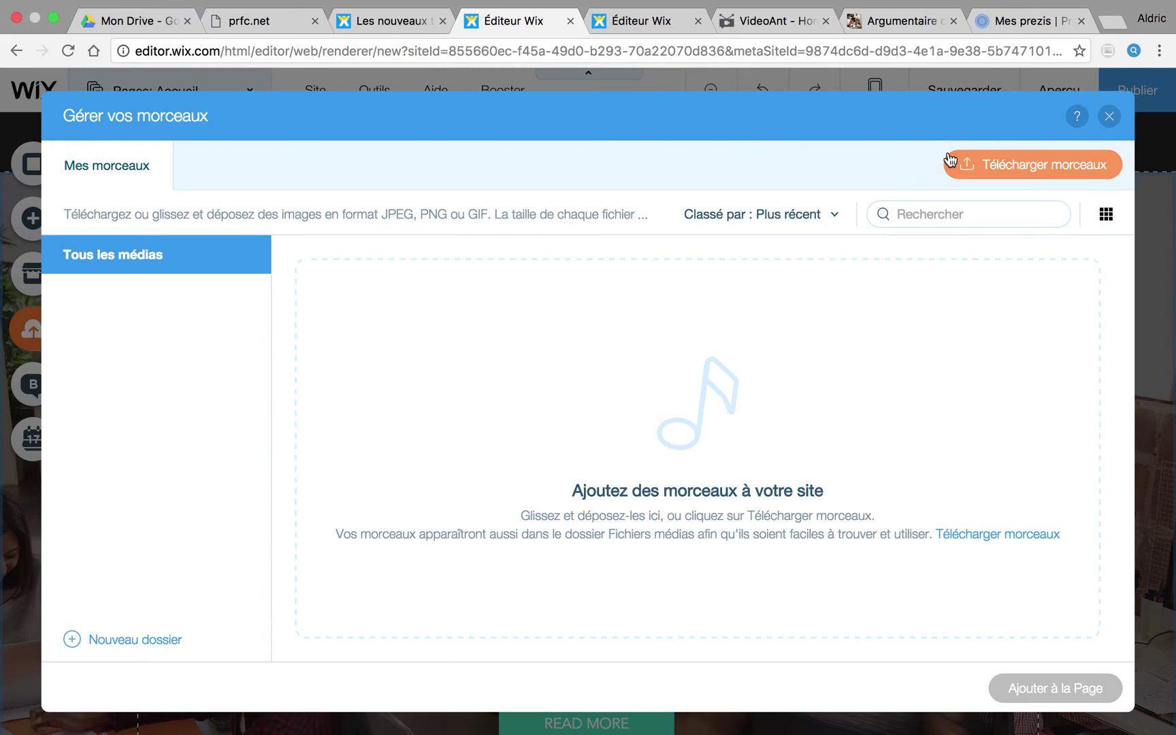
pyautogui.click(1109, 117)
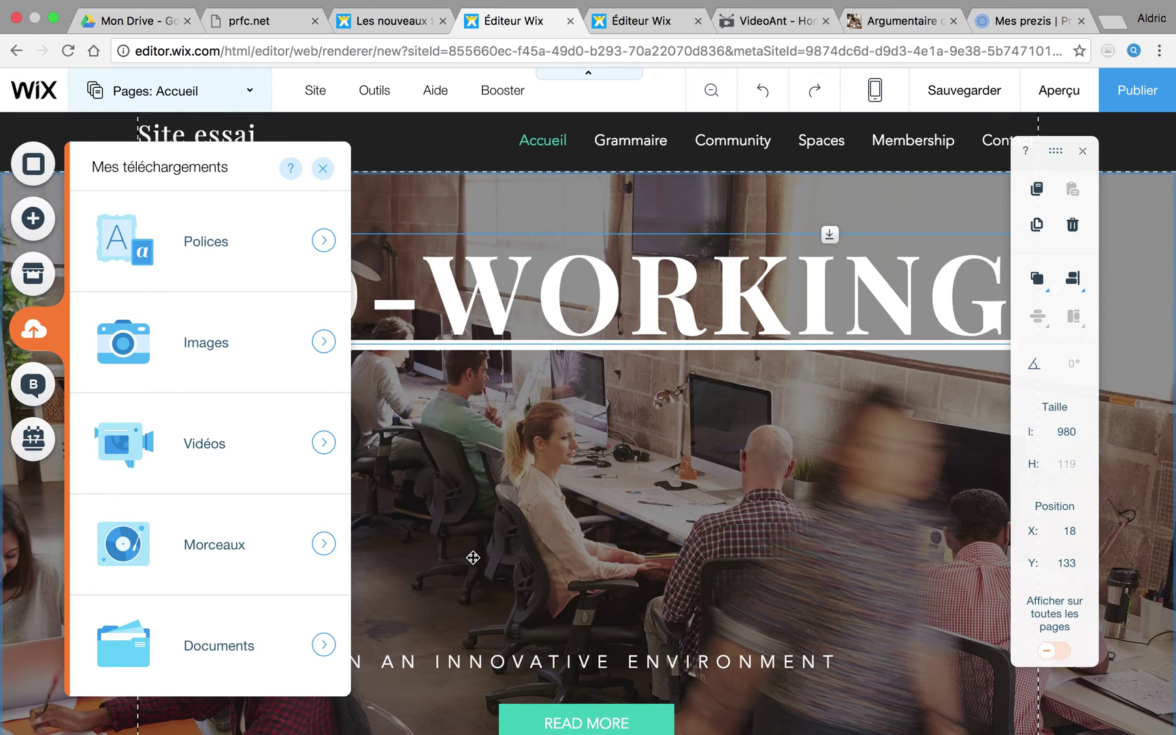
pyautogui.click(326, 647)
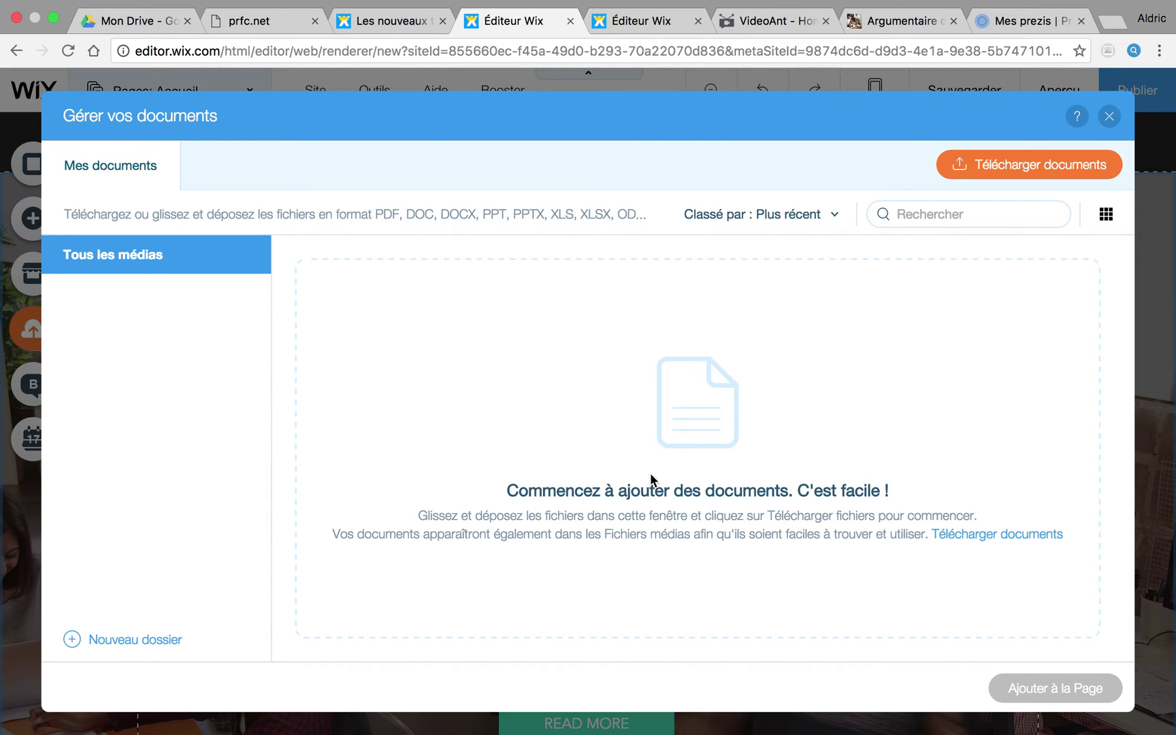
pyautogui.click(1110, 117)
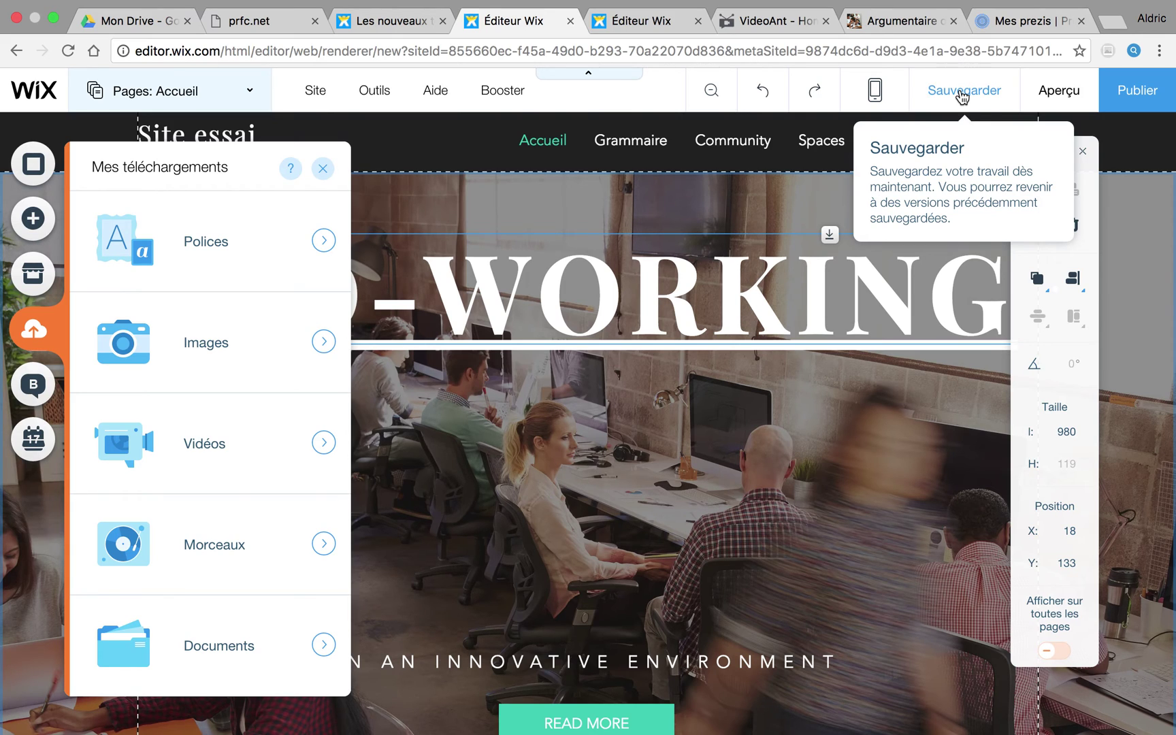
pyautogui.click(963, 96)
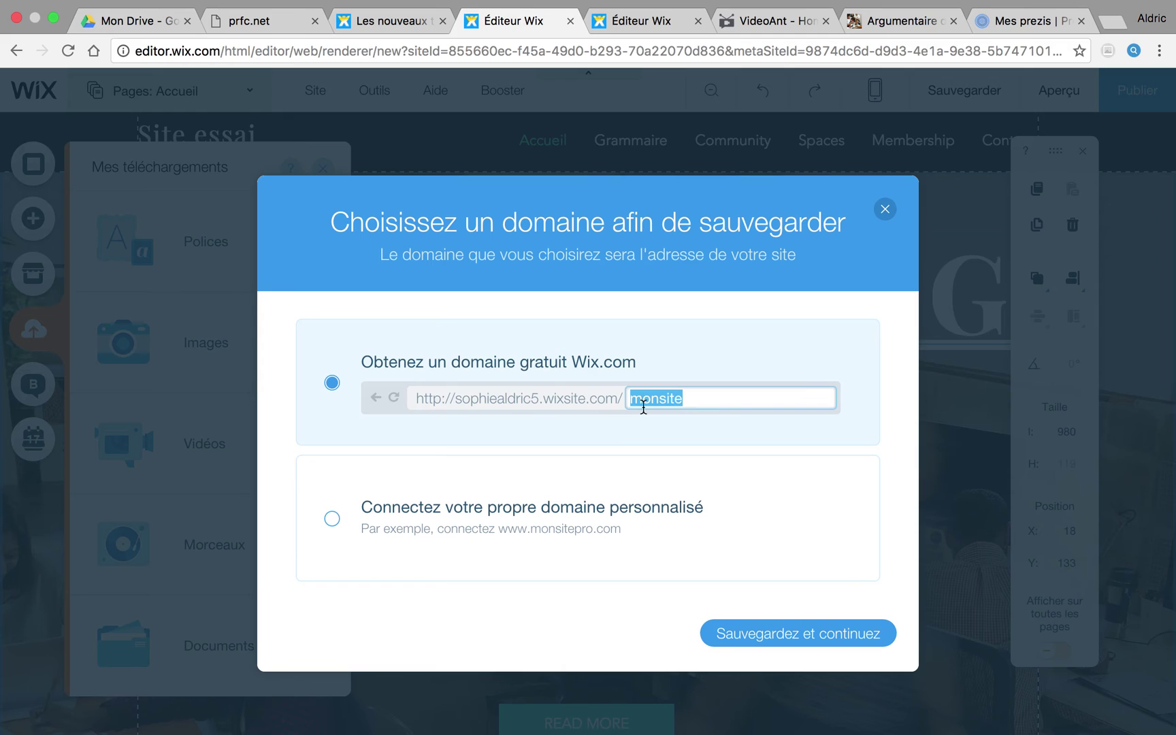
pyautogui.moveTo(435, 403)
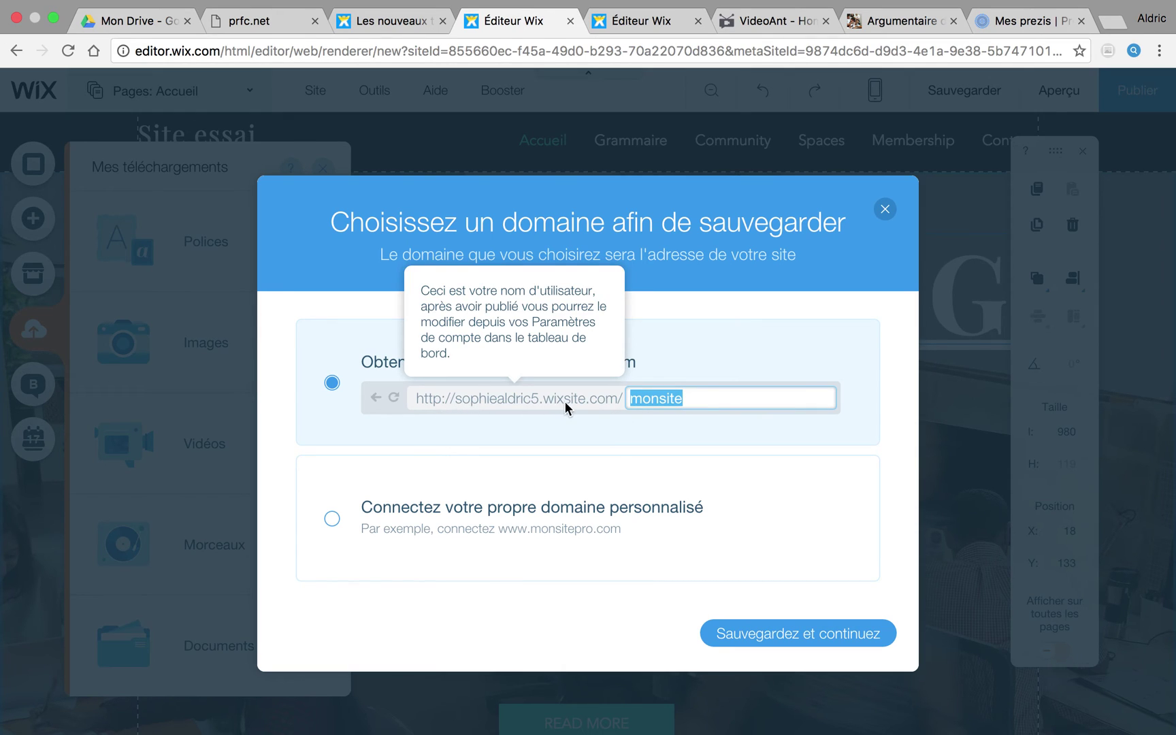
pyautogui.press('BackSpace')
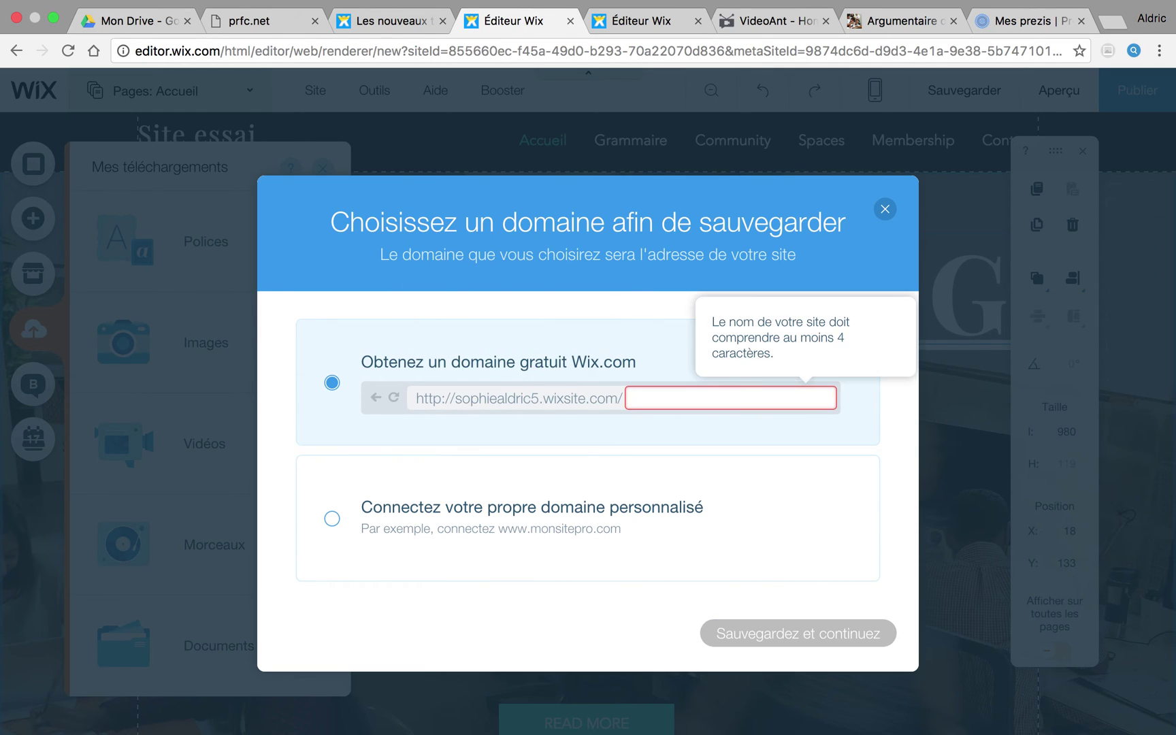
pyautogui.write('grammair')
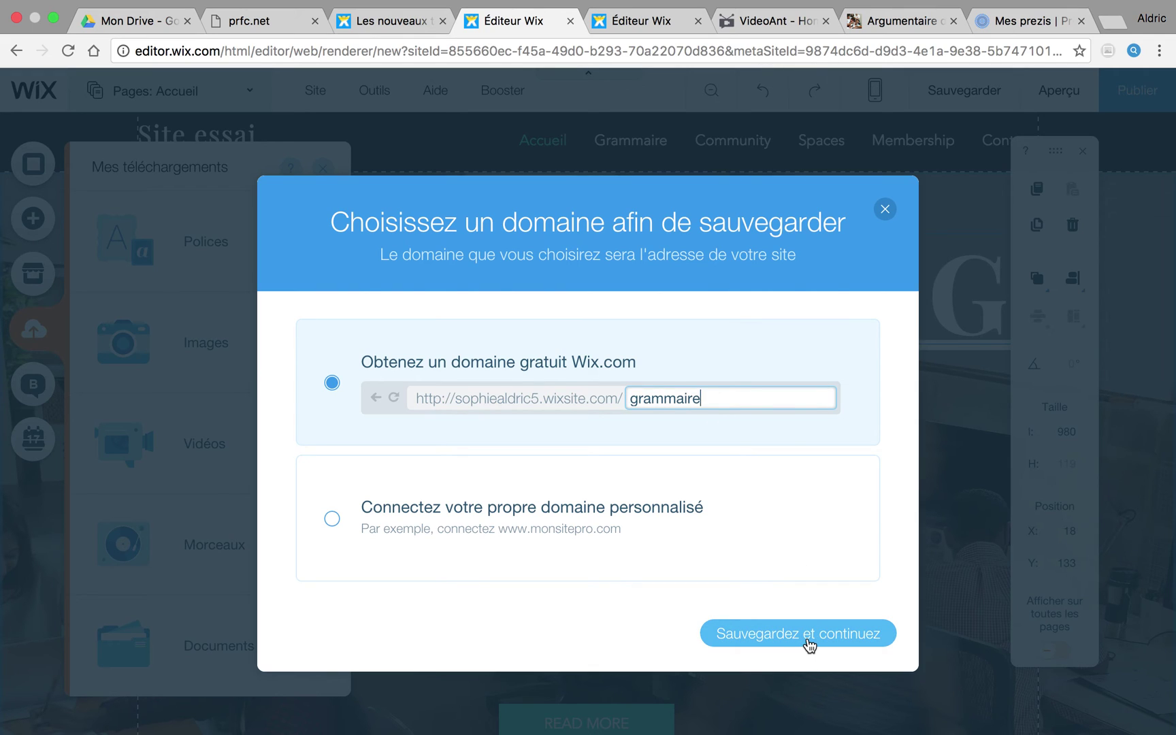
pyautogui.write('e')
pyautogui.click(885, 209)
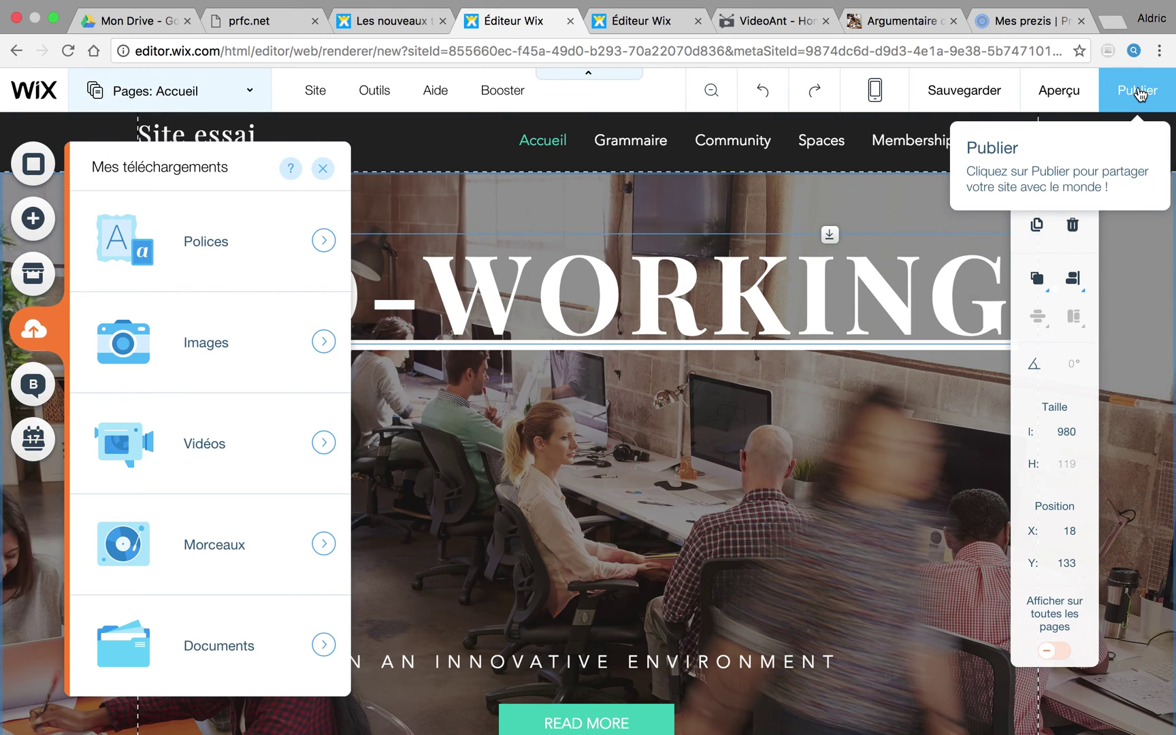
pyautogui.click(1141, 94)
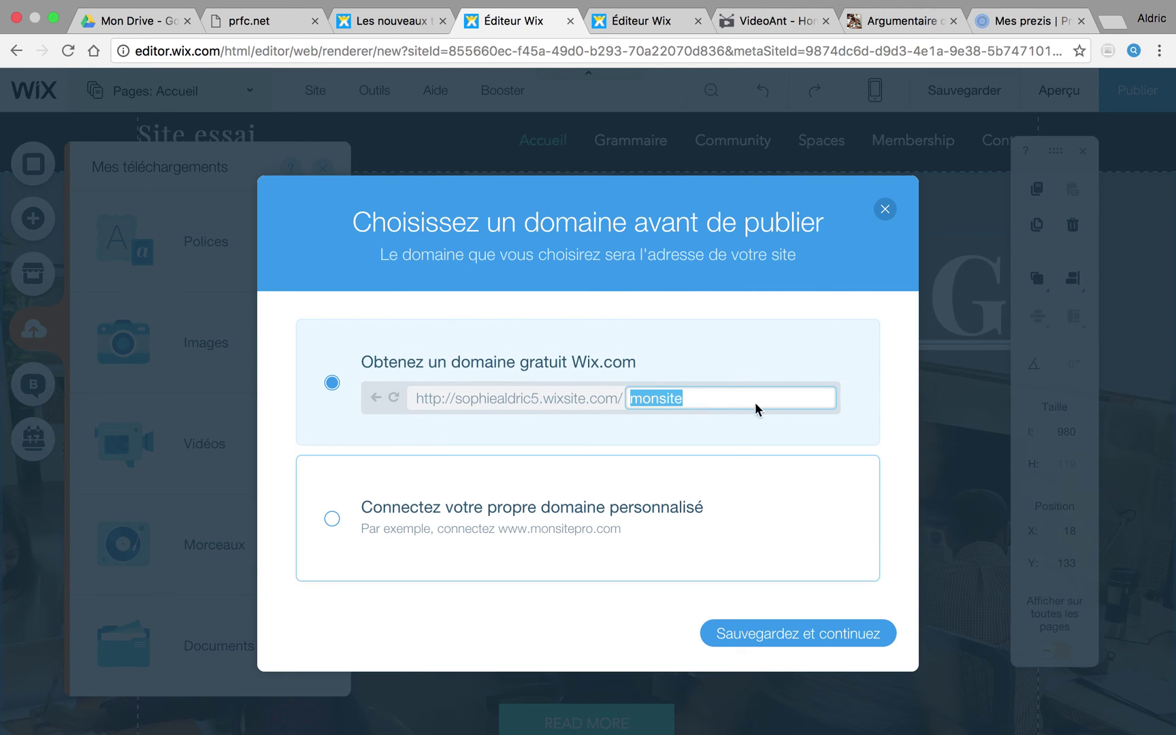
pyautogui.click(885, 210)
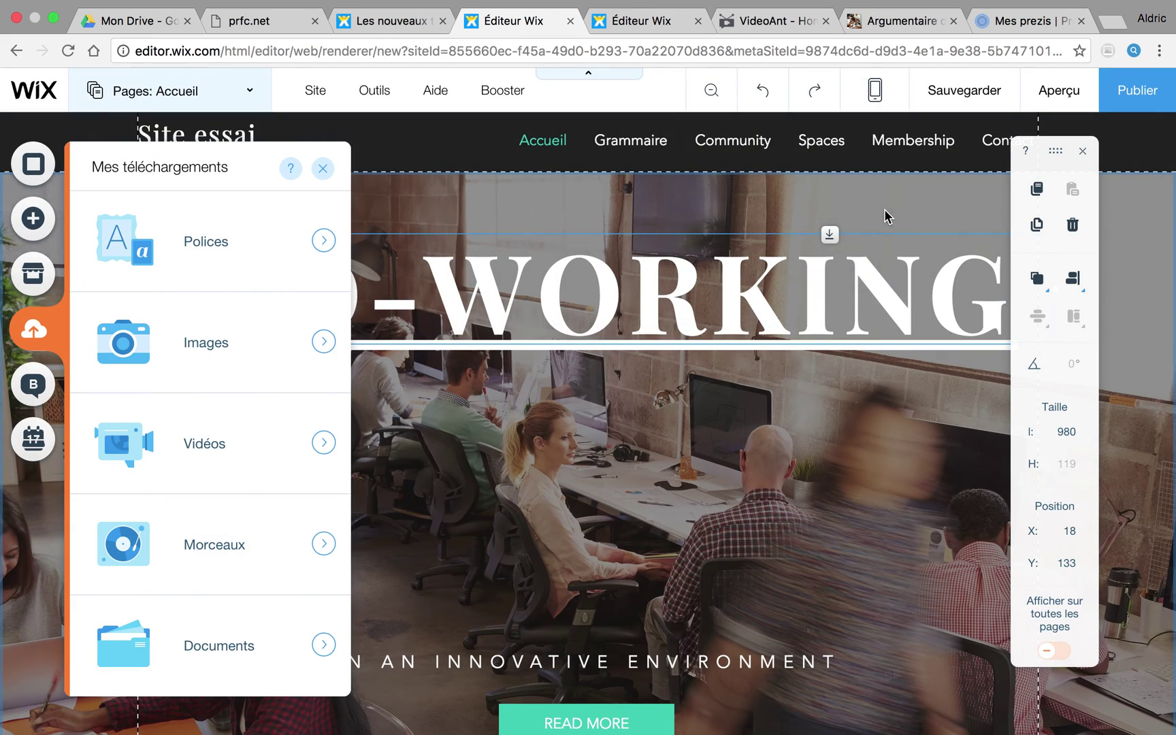
pyautogui.click(417, 27)
# Step: In a new Safari tab, search Yahoo for the author's name followed by 'wix'
pyautogui.click(511, 28)
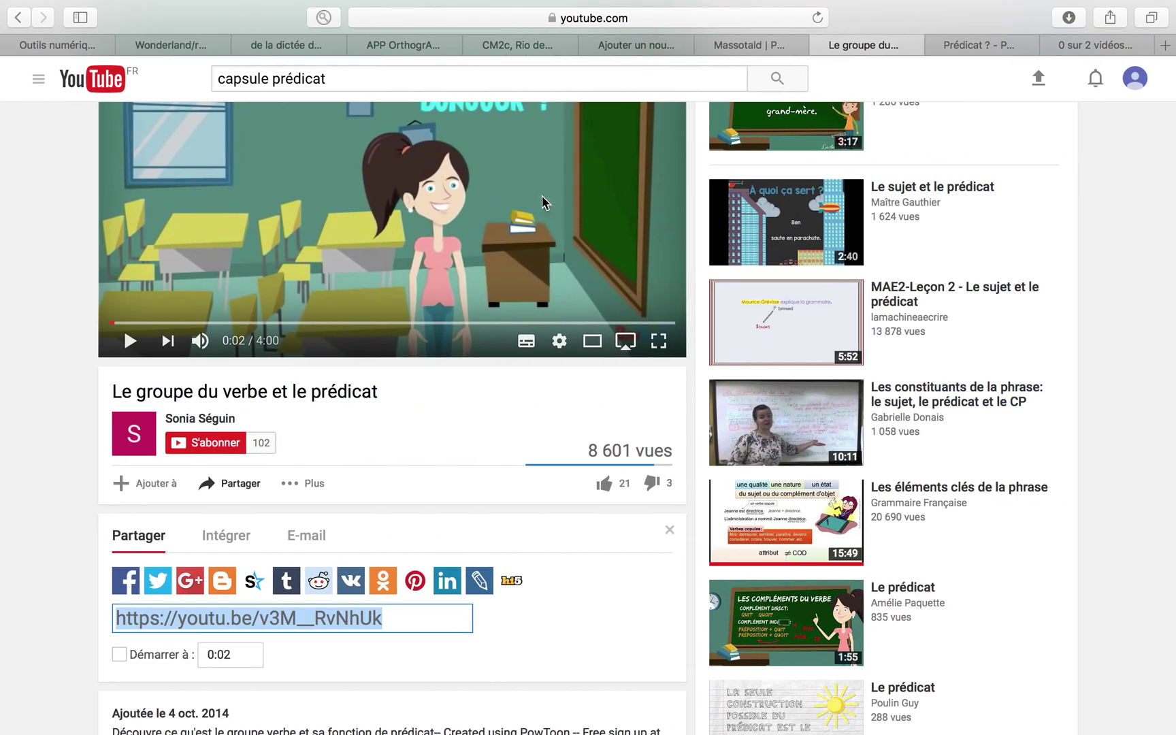
pyautogui.click(669, 44)
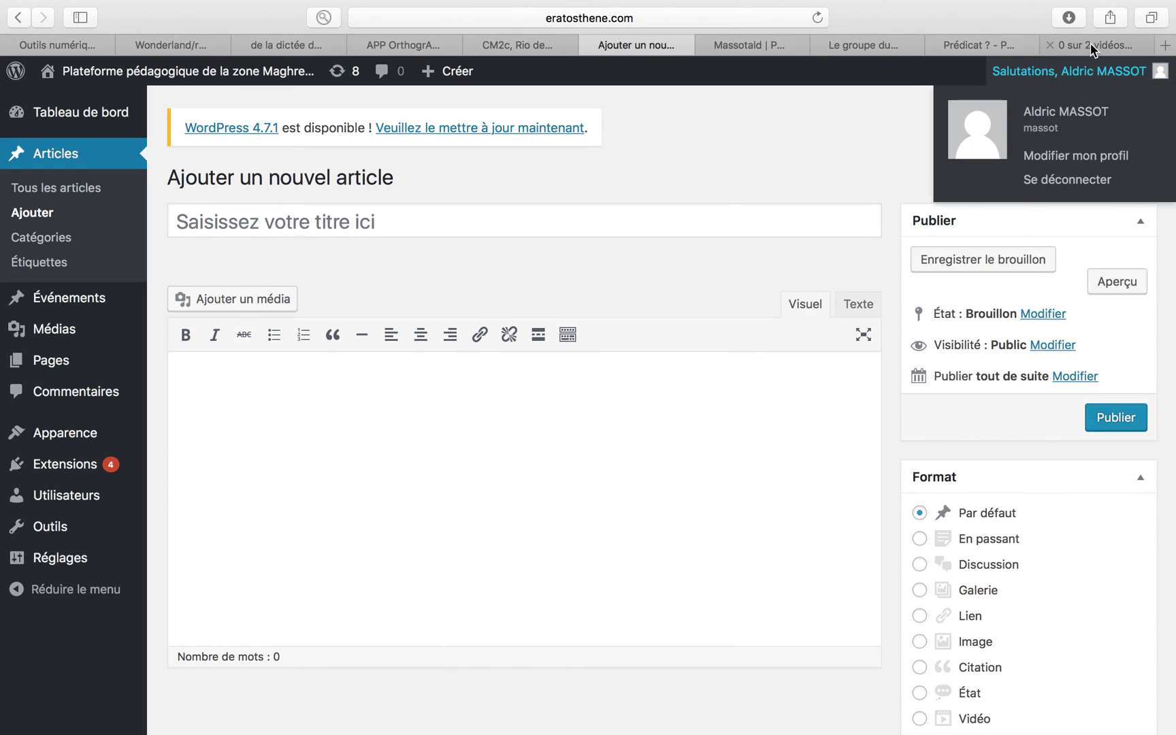
pyautogui.click(1092, 43)
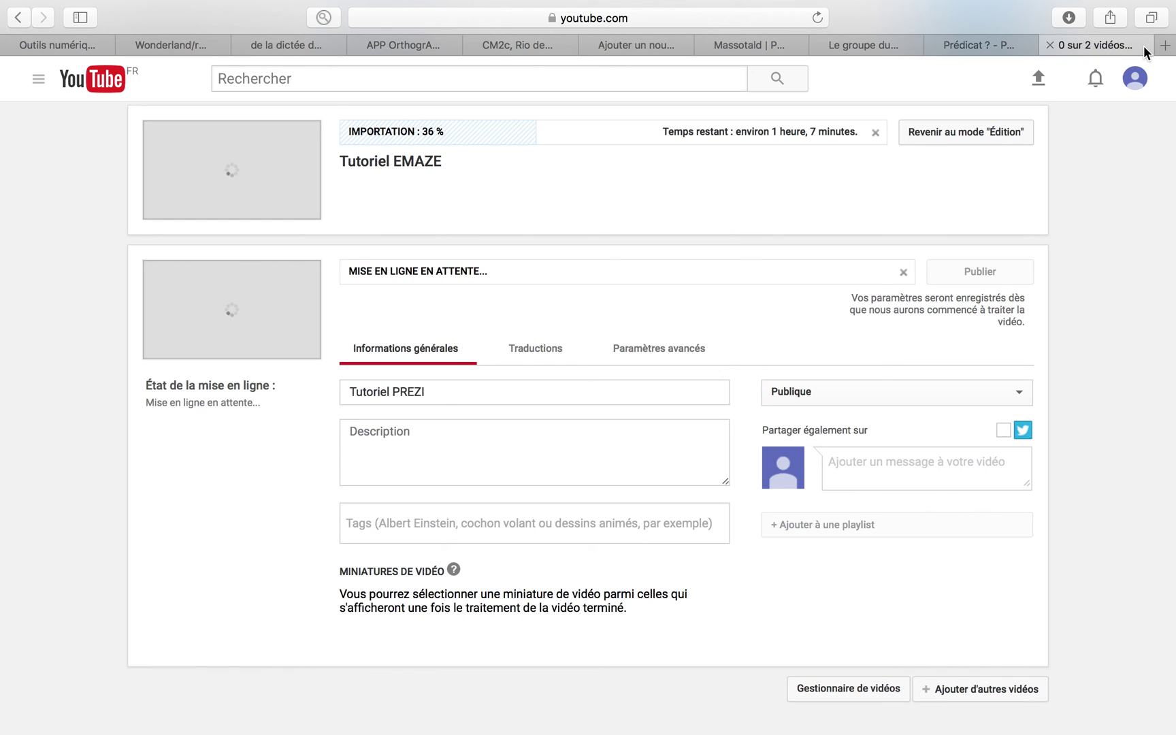
pyautogui.click(1164, 45)
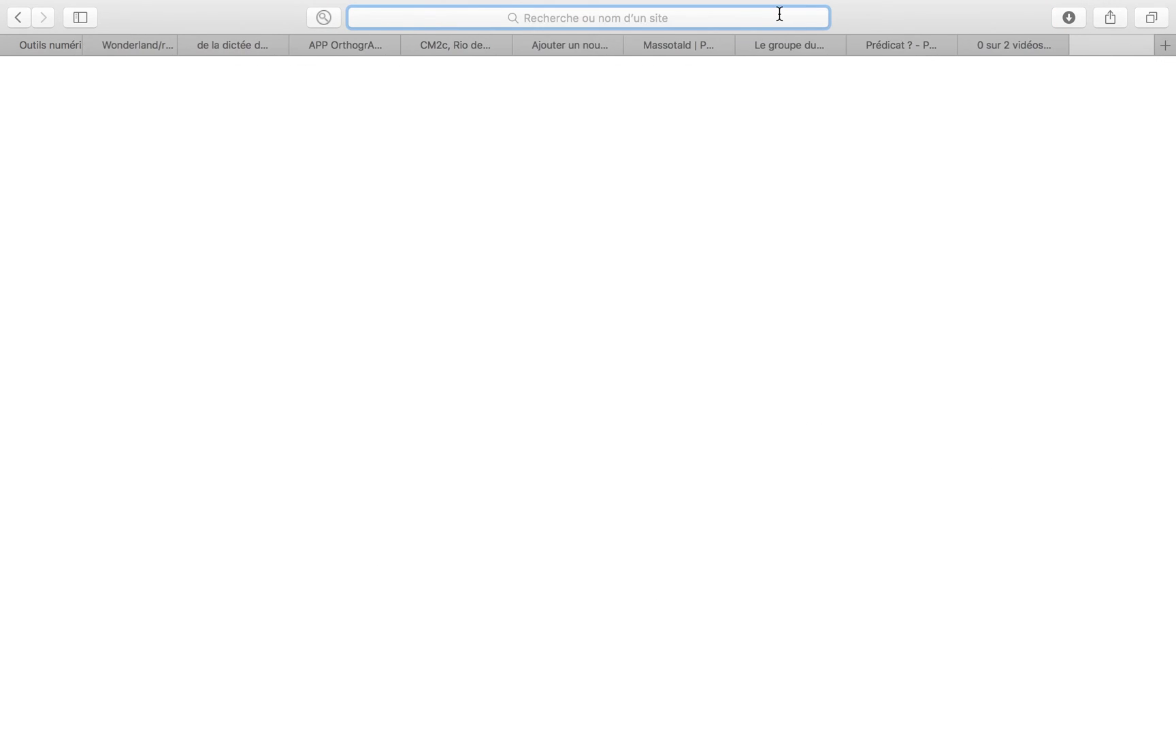
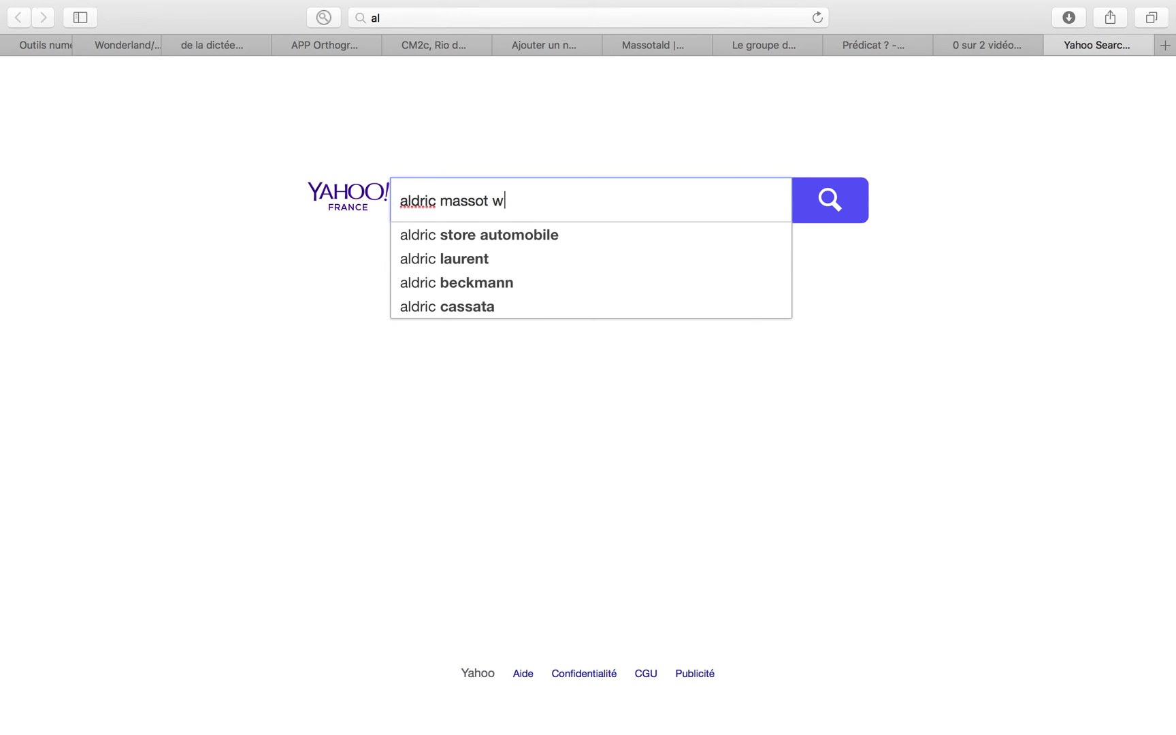
pyautogui.write('ix')
pyautogui.press('Return')
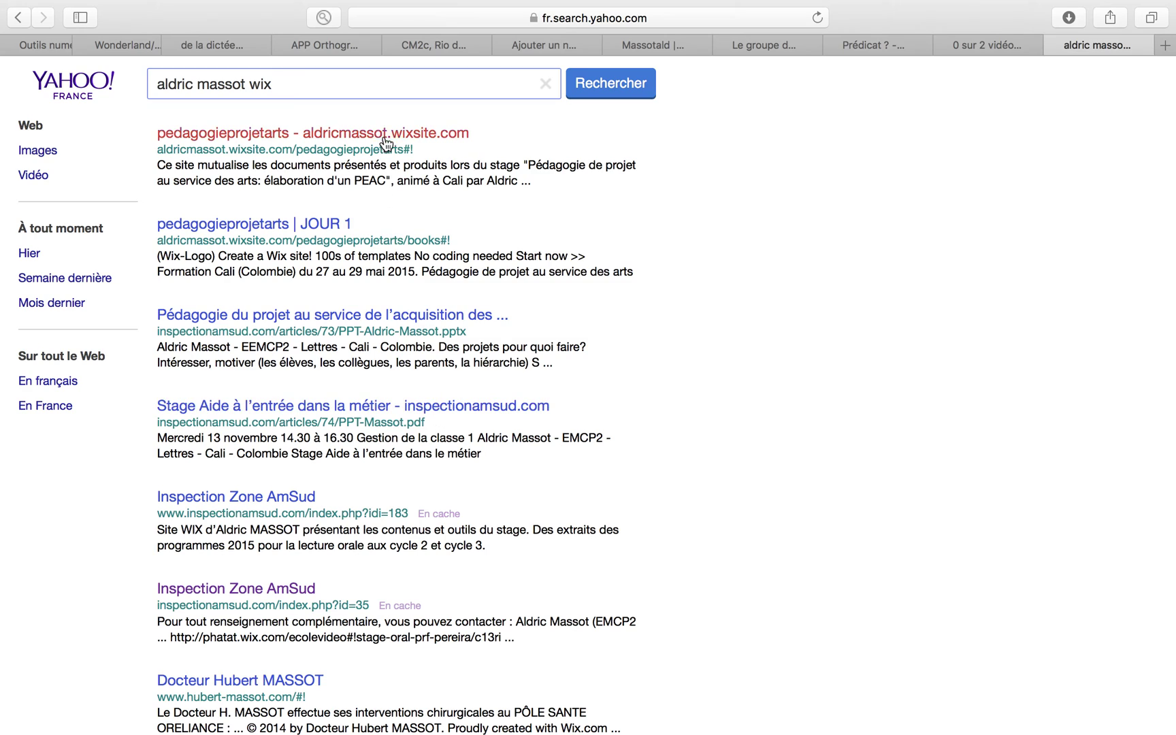
# Step: Open the Pédagogie de projet Wix site from the results and scroll its home page
pyautogui.click(385, 136)
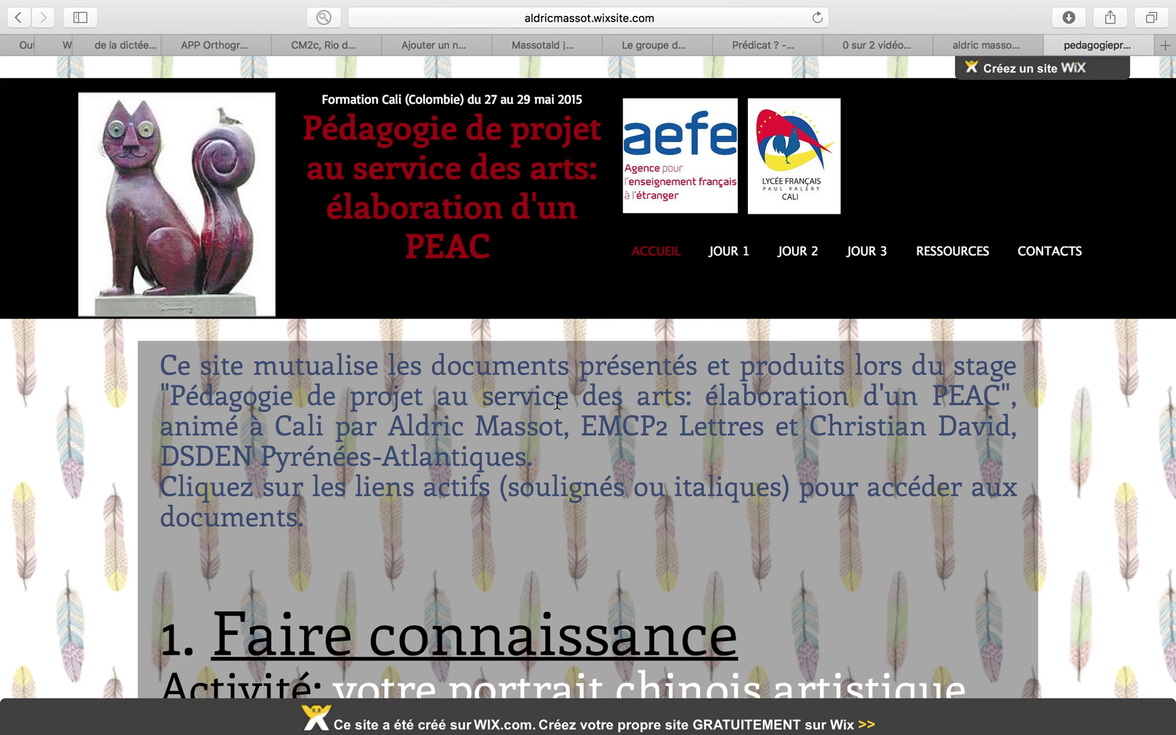
pyautogui.scroll(-5, 540, 497)
pyautogui.scroll(3, 539, 500)
pyautogui.scroll(-3, 539, 497)
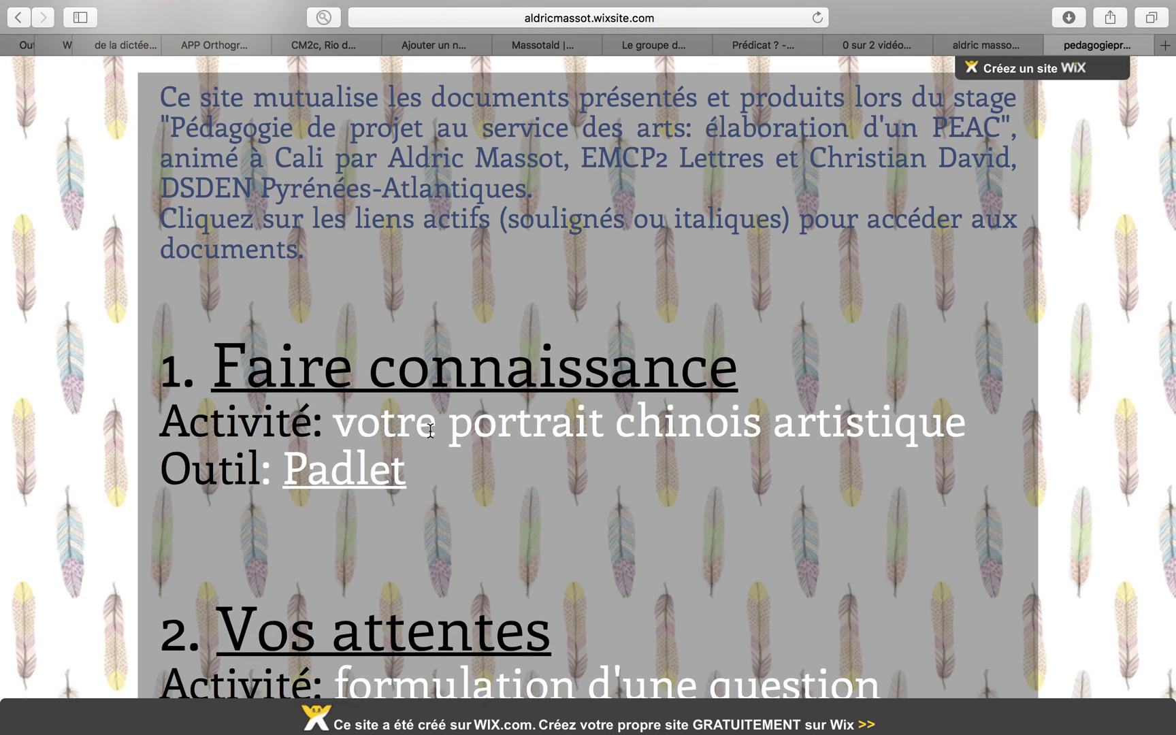
# Step: Open the site's Padlet activity, then return to the site and browse back to the top
pyautogui.click(365, 477)
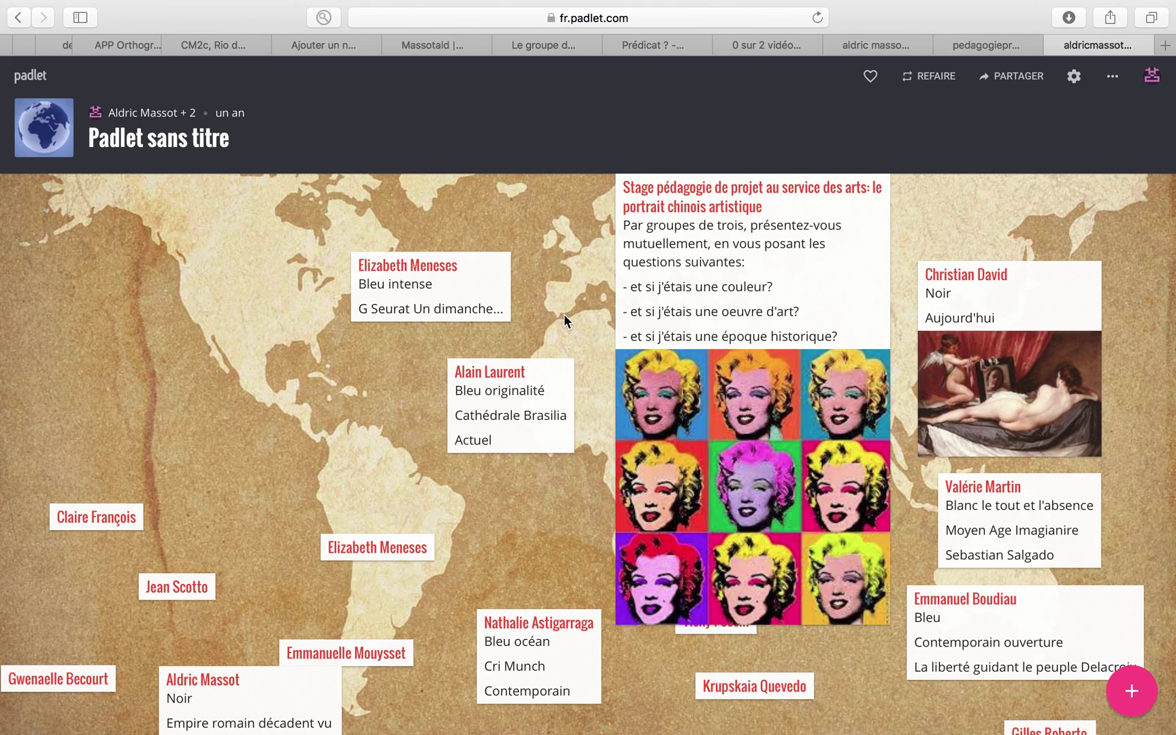
pyautogui.click(962, 46)
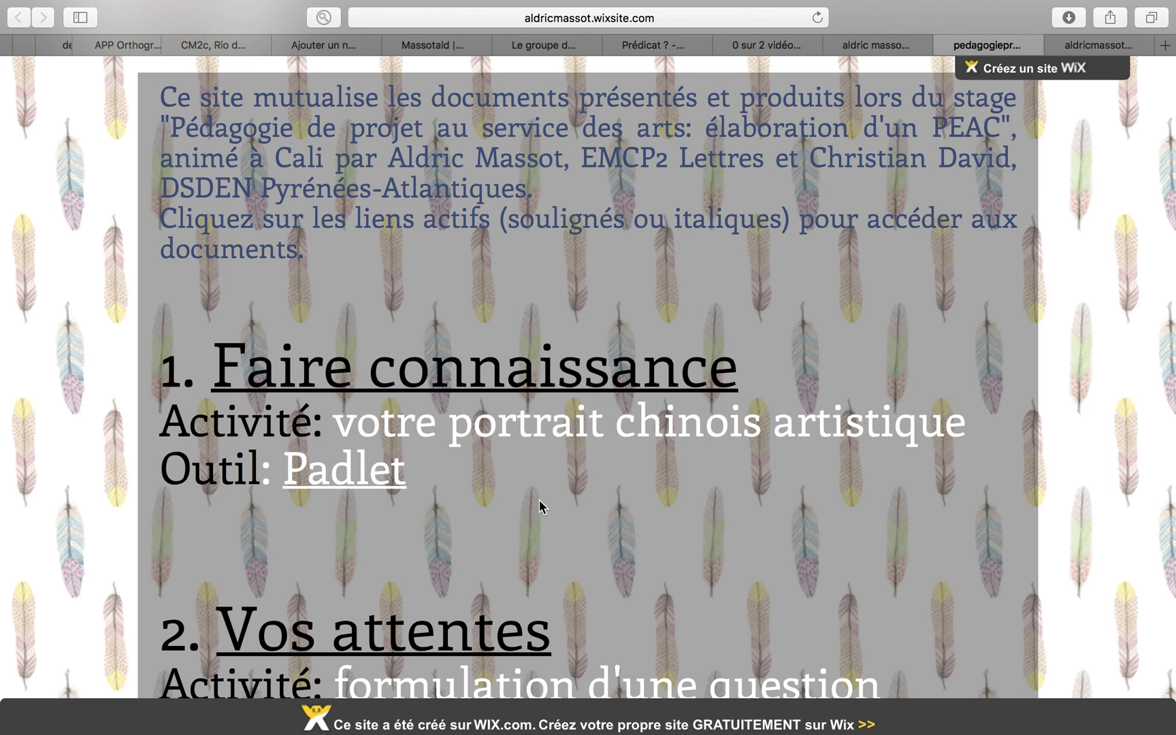
pyautogui.scroll(5, 529, 337)
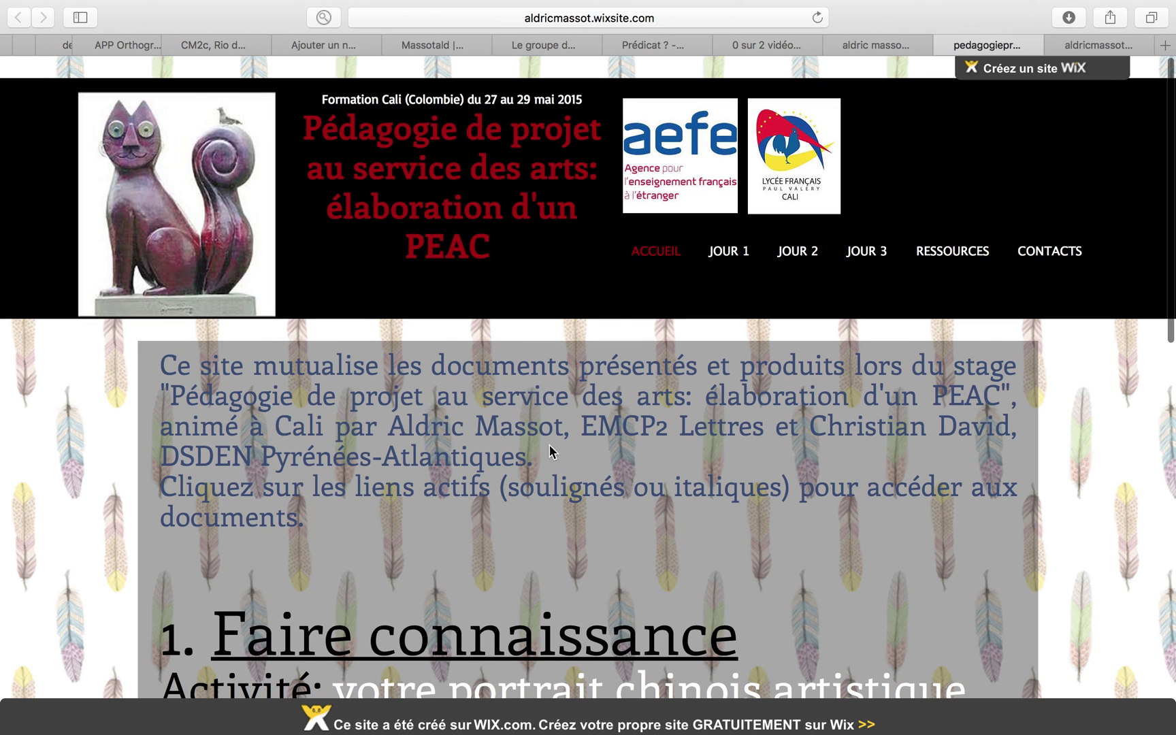
pyautogui.scroll(-3, 695, 493)
pyautogui.scroll(-15, 695, 492)
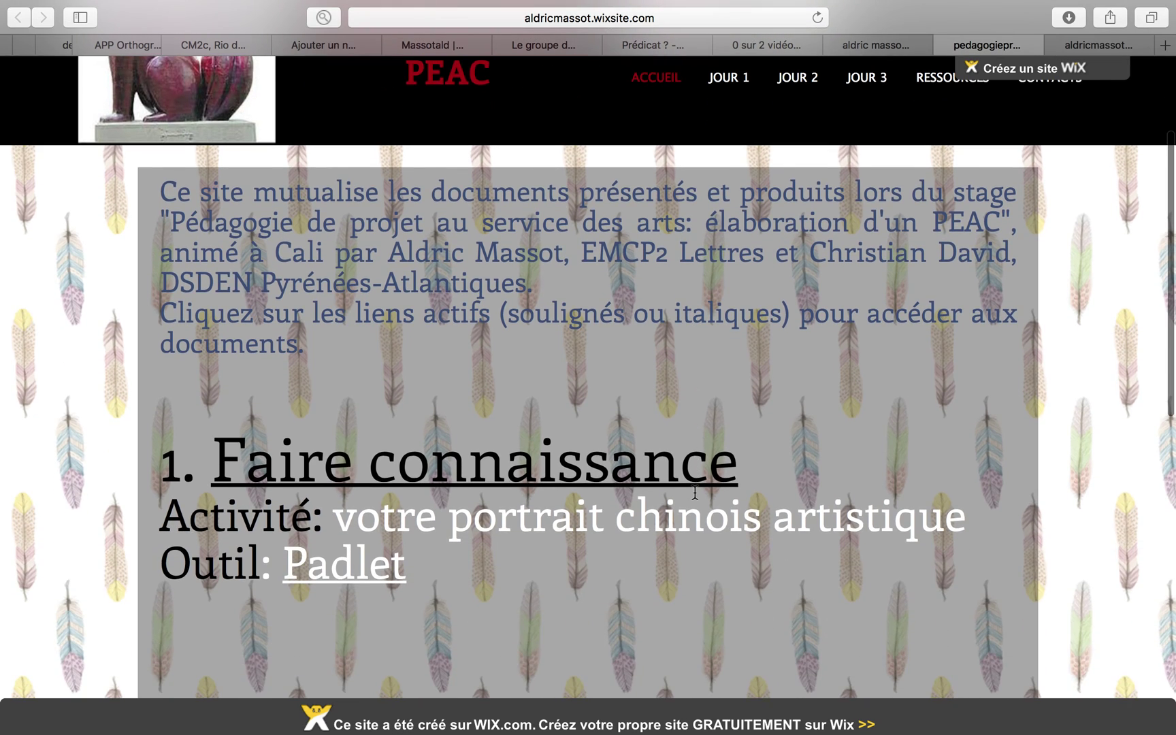
pyautogui.scroll(-2, 695, 492)
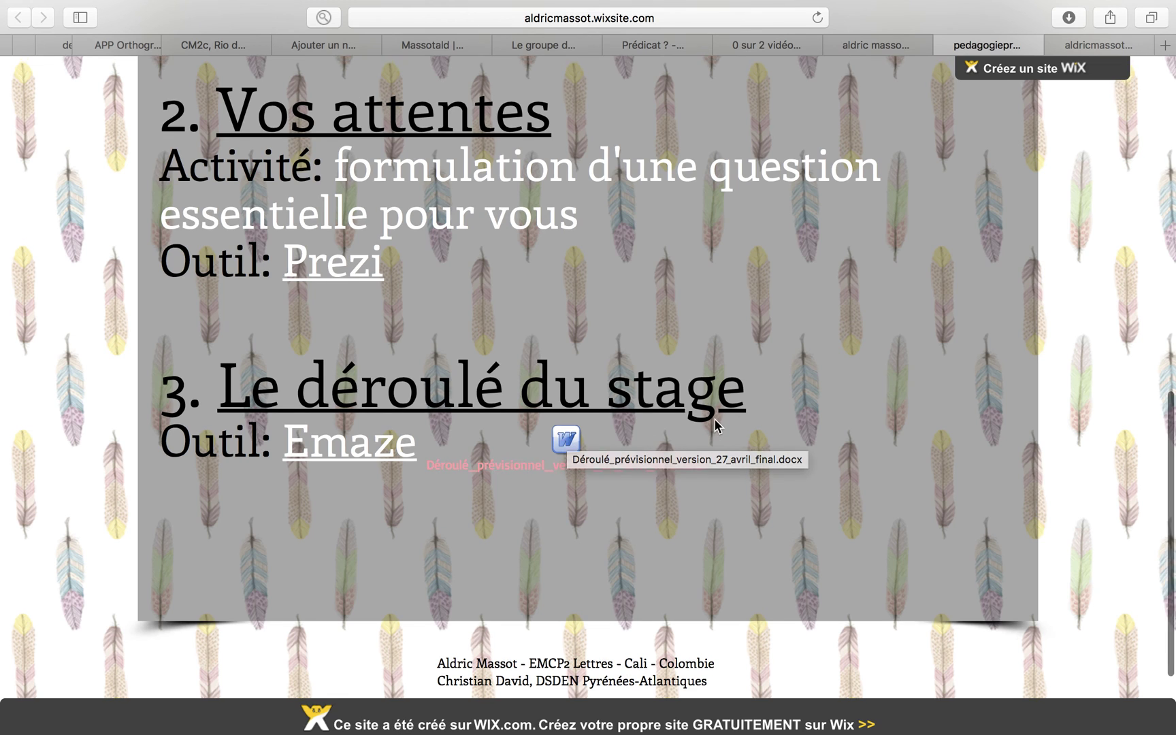
pyautogui.scroll(20, 715, 422)
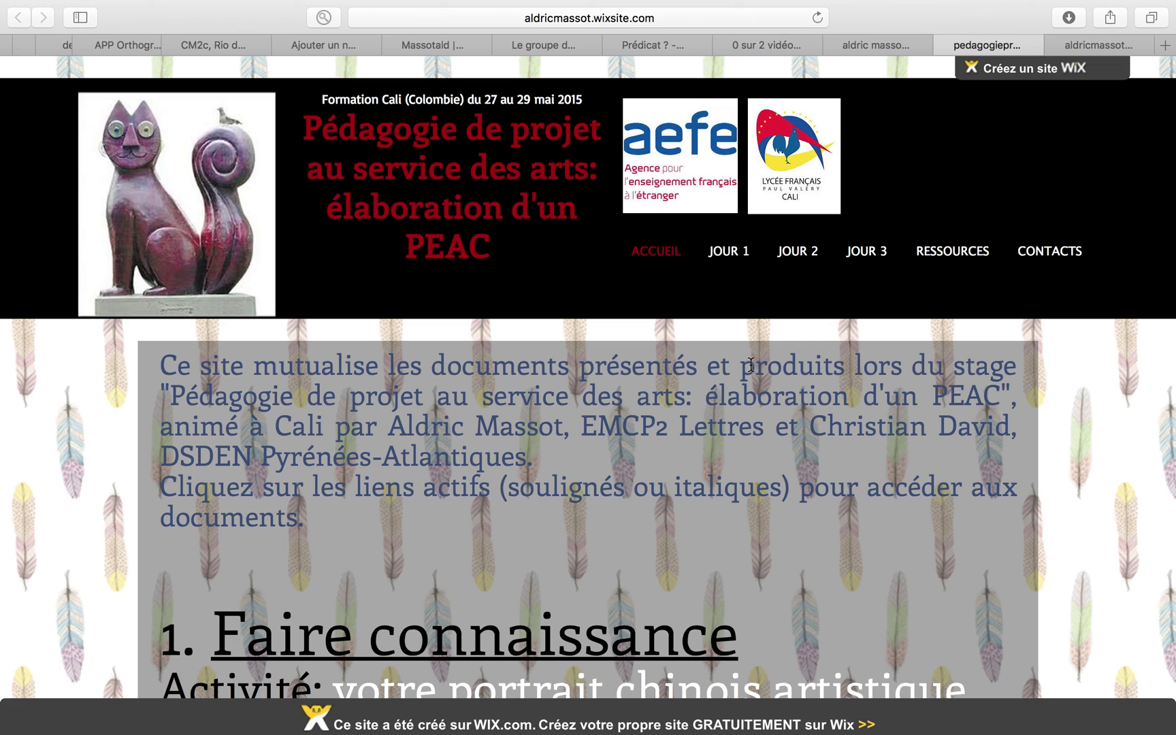
pyautogui.moveTo(774, 14)
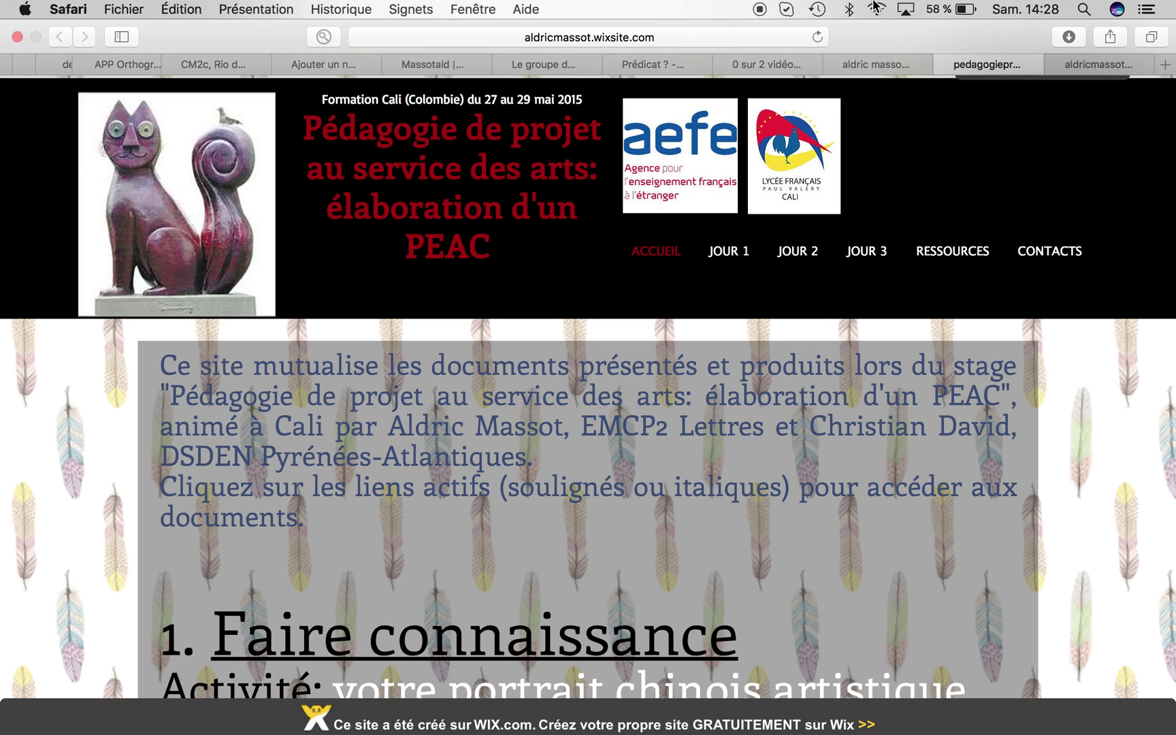